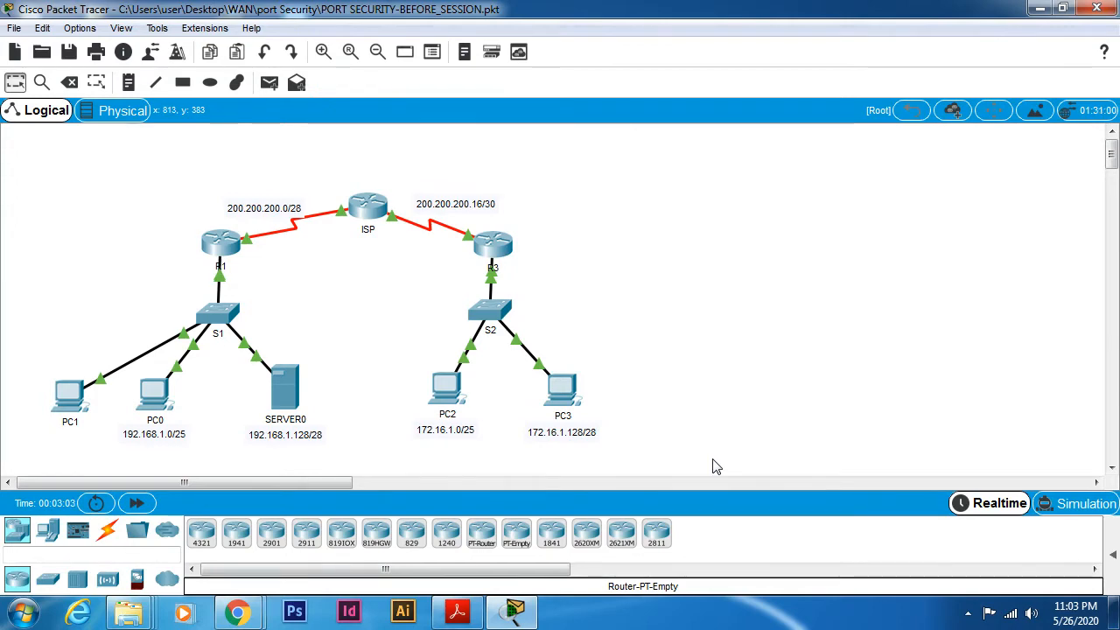
- Open switch S1's command line interface and enter privileged EXEC mode with en
{"action": "left_click", "coordinate": [215, 308]}
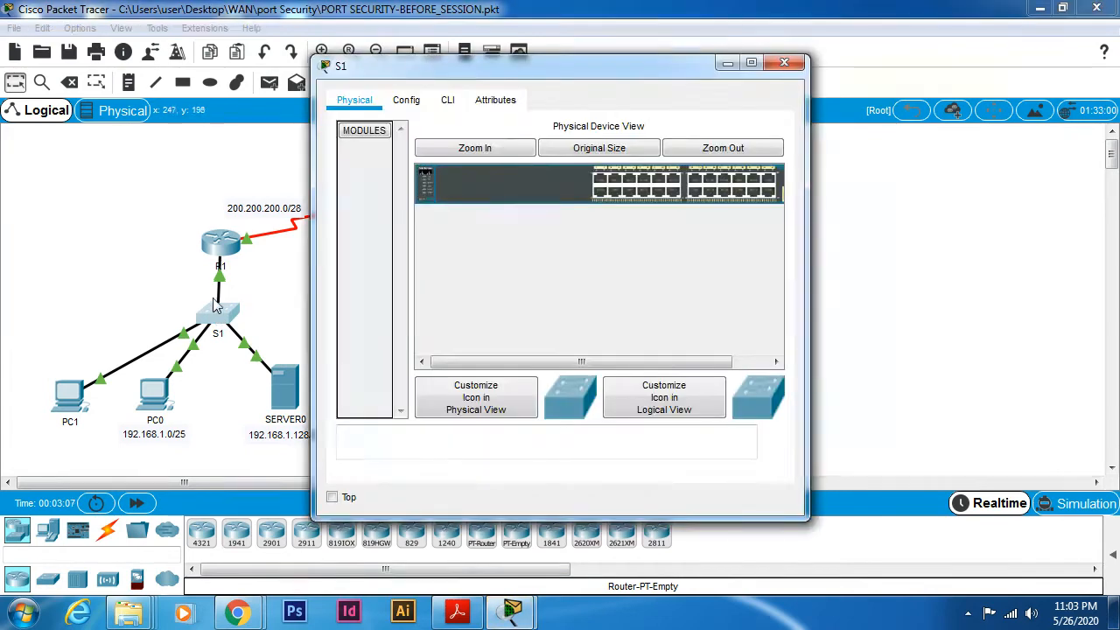
{"action": "left_click", "coordinate": [447, 99]}
{"action": "left_click_drag", "start_coordinate": [486, 67], "coordinate": [746, 16]}
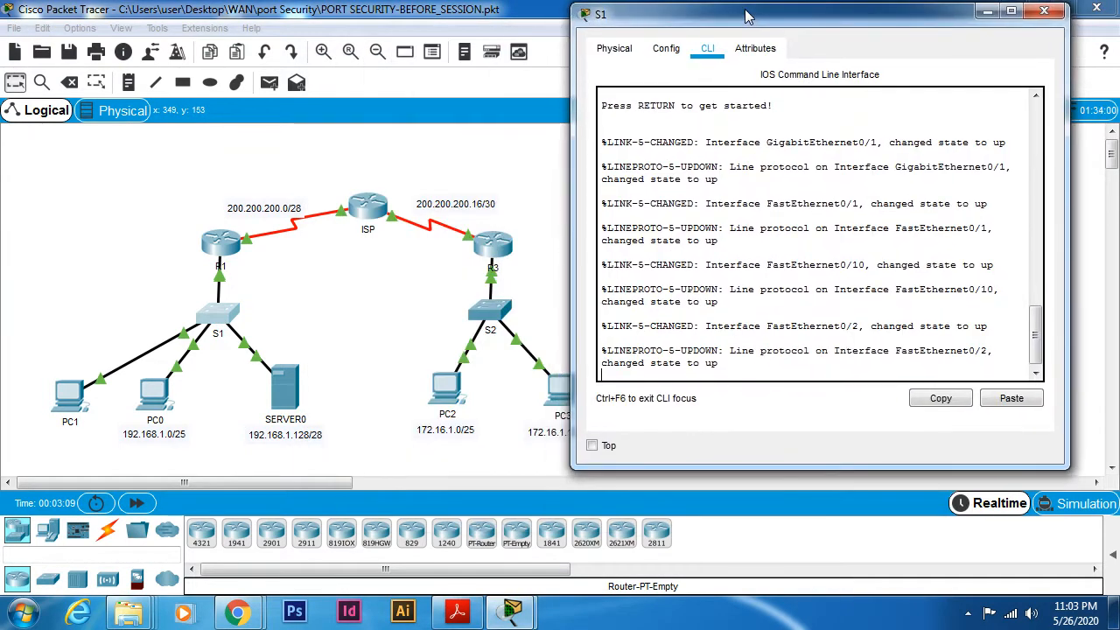
{"action": "key", "text": "Return"}
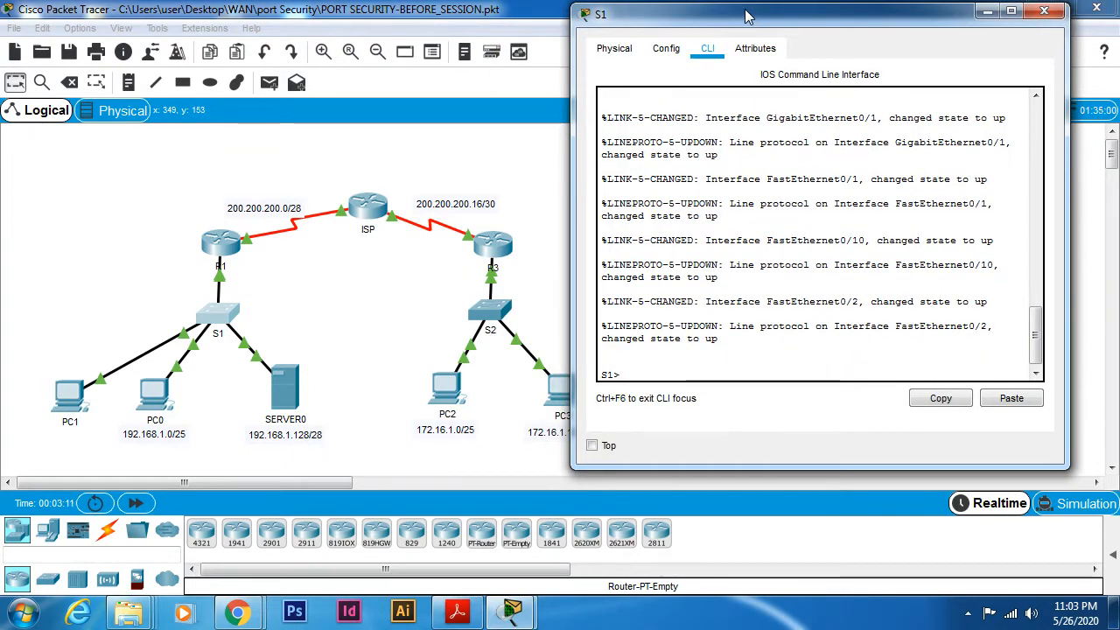
{"action": "type", "text": "en"}
{"action": "key", "text": "Return"}
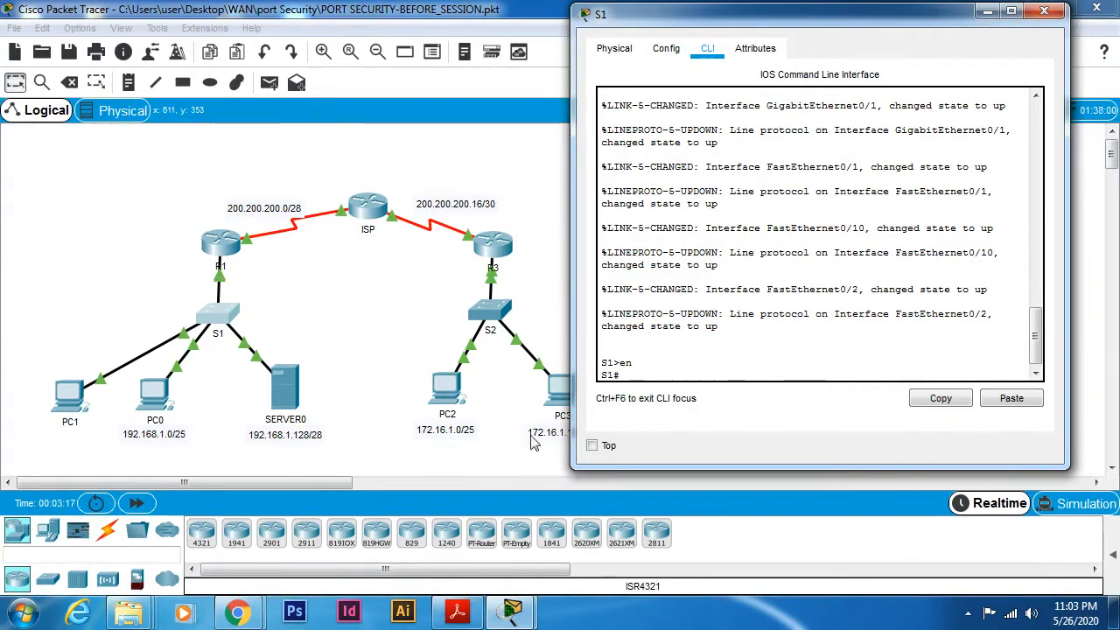
- Widen S1's command line window and reposition it so the console lines fit while R1, S1 and PC1 stay in view
{"action": "left_click_drag", "start_coordinate": [855, 15], "coordinate": [628, 28]}
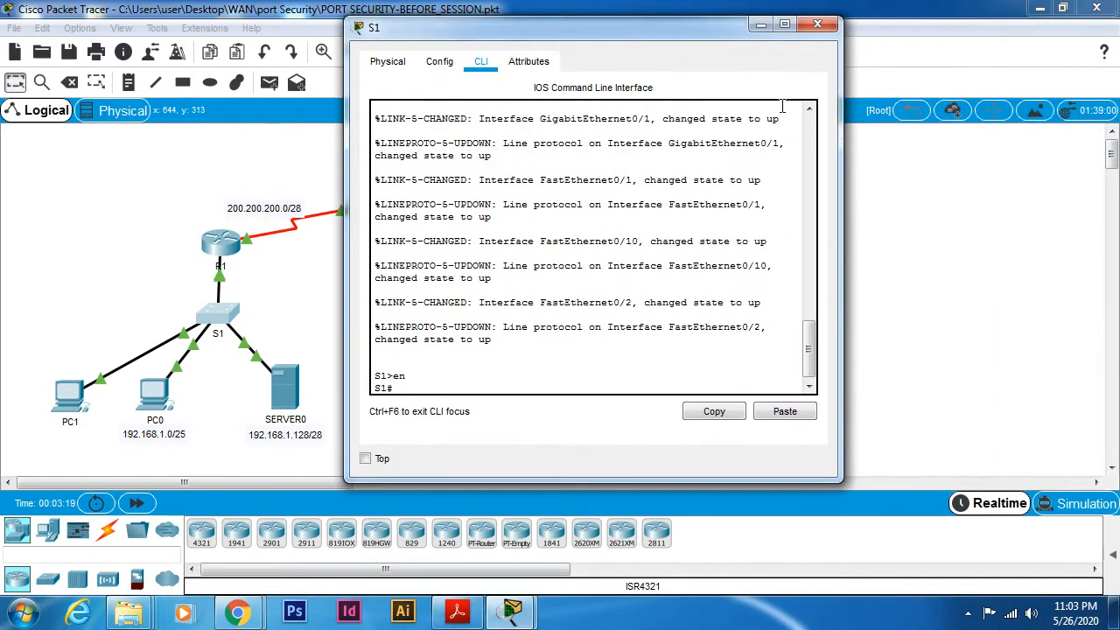
{"action": "left_click_drag", "start_coordinate": [842, 106], "coordinate": [1059, 106]}
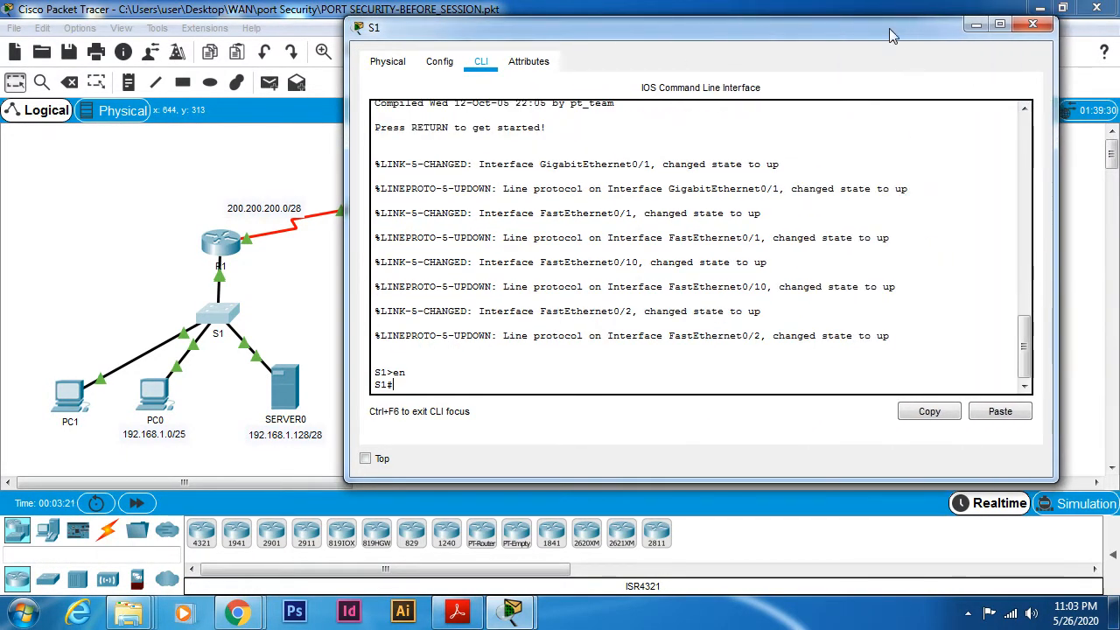
{"action": "left_click_drag", "start_coordinate": [890, 35], "coordinate": [807, 38]}
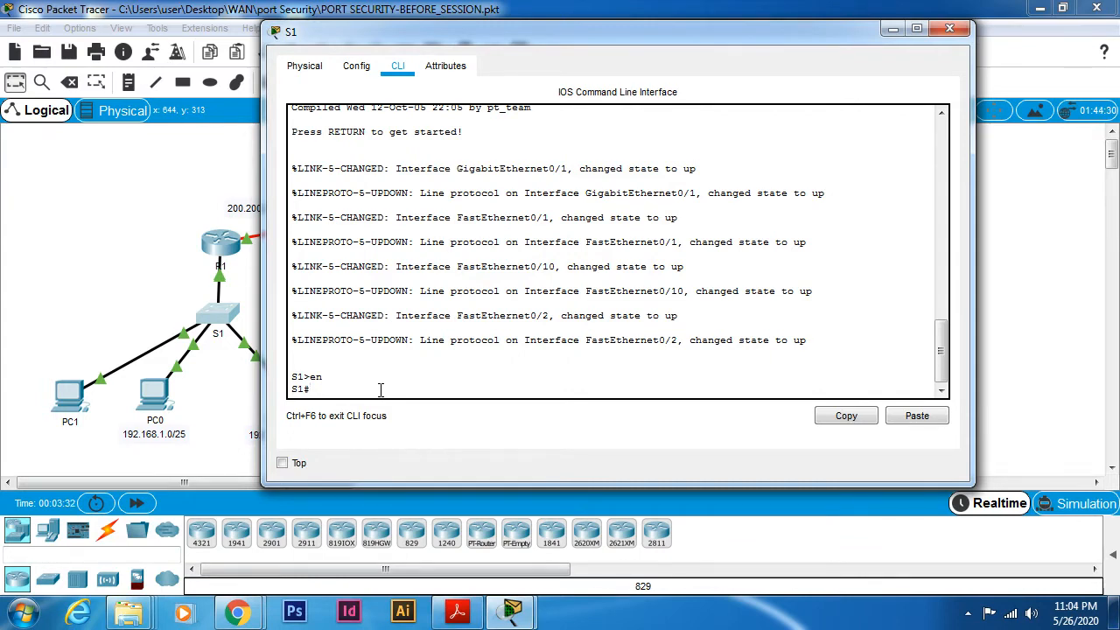
- Enter global configuration mode on S1 and select the interface range fa0/1-9
{"action": "type", "text": "config t"}
{"action": "key", "text": "Return"}
{"action": "type", "text": "int"}
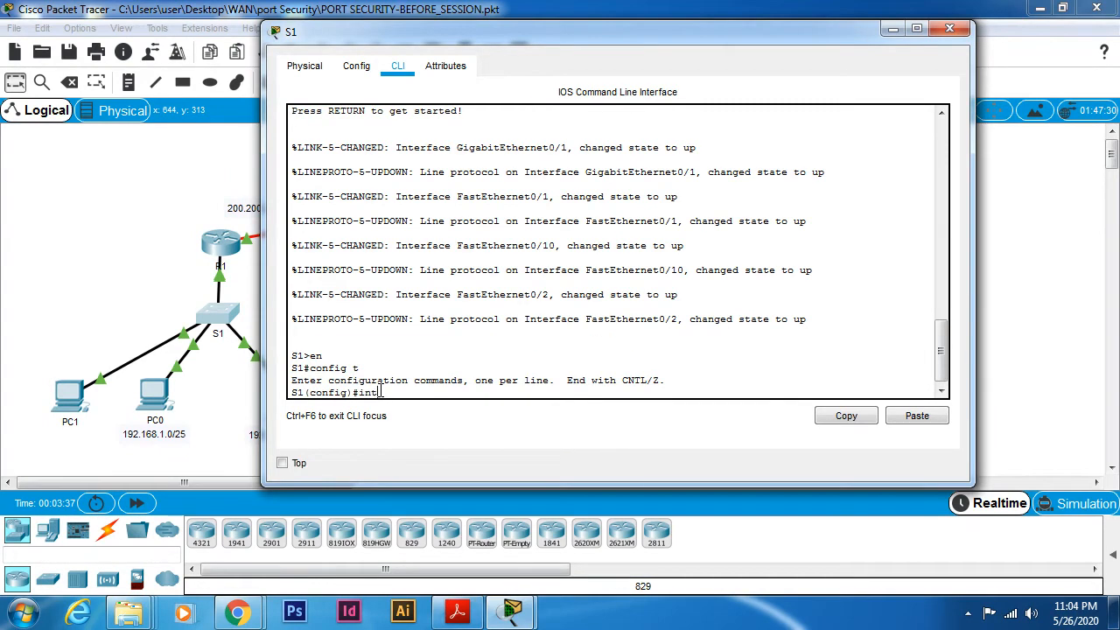
{"action": "type", "text": "erface range "}
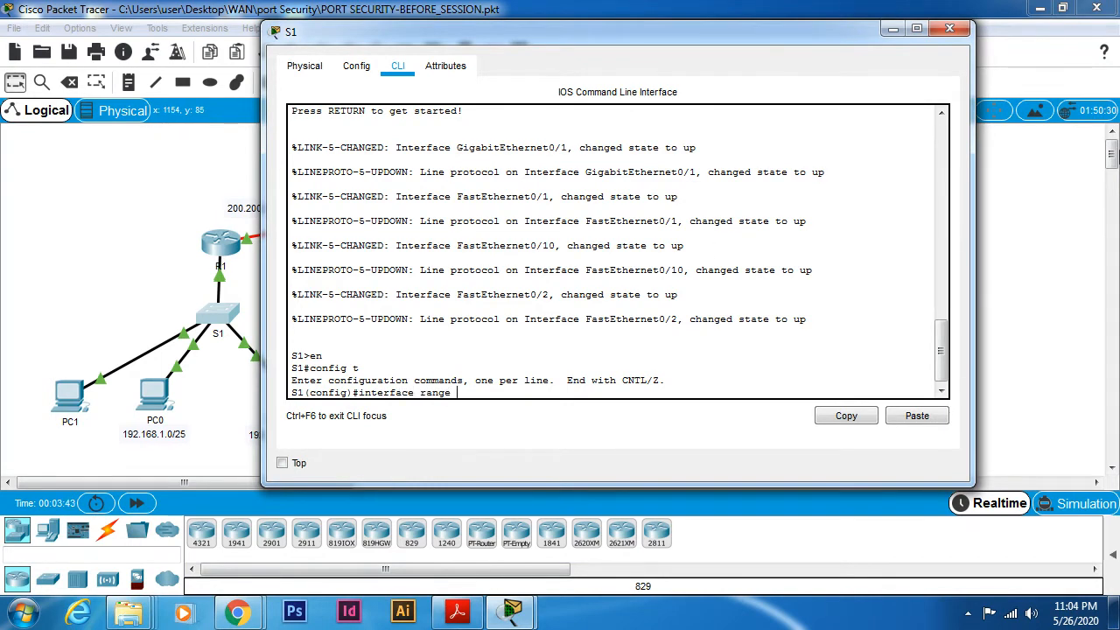
{"action": "type", "text": "fa0/1-9"}
{"action": "key", "text": "Return"}
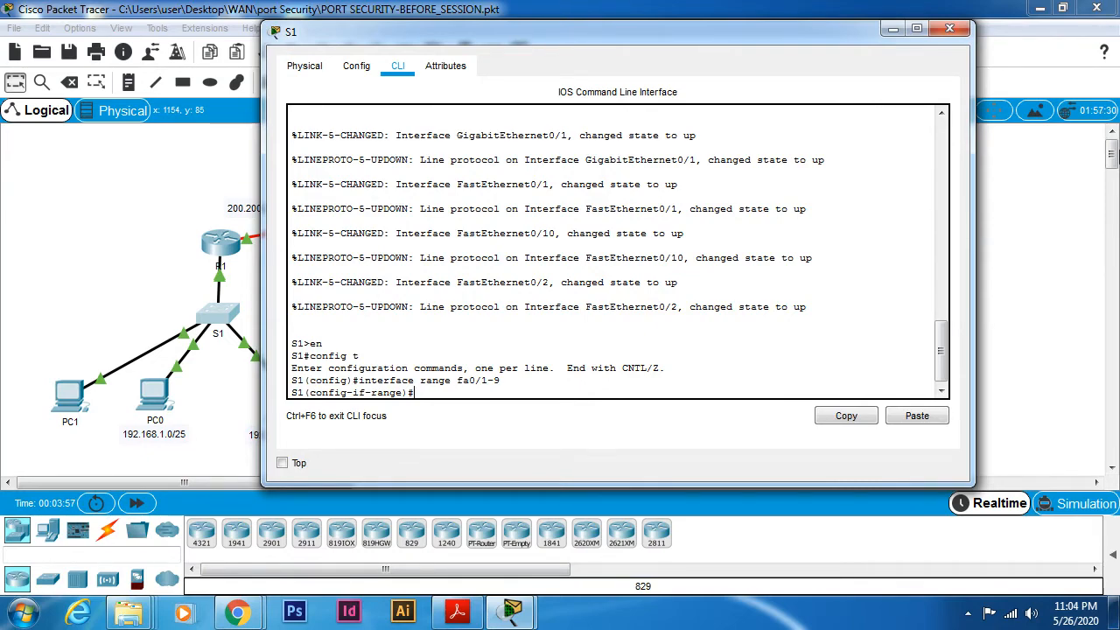
{"action": "key", "text": "Up"}
{"action": "type", "text": "9"}
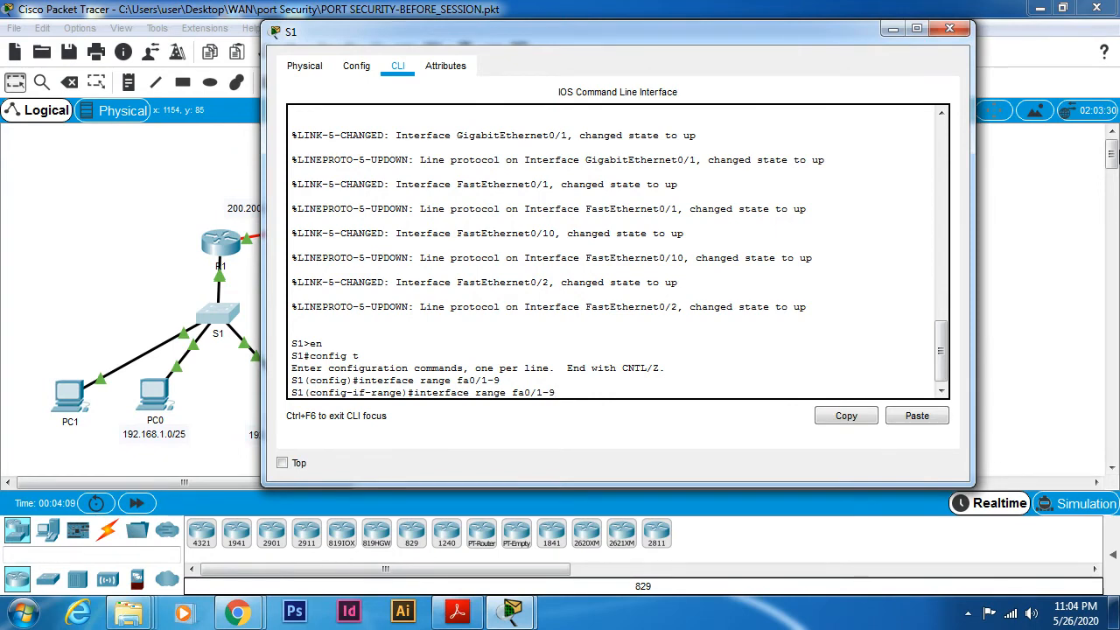
{"action": "key", "text": "BackSpace"}
{"action": "key", "text": "BackSpace"}
{"action": "key", "text": "BackSpace"}
{"action": "key", "text": "BackSpace"}
{"action": "key", "text": "BackSpace"}
{"action": "key", "text": "BackSpace"}
{"action": "key", "text": "BackSpace"}
{"action": "key", "text": "BackSpace"}
{"action": "key", "text": "BackSpace"}
{"action": "key", "text": "BackSpace"}
{"action": "key", "text": "BackSpace"}
{"action": "key", "text": "BackSpace"}
{"action": "key", "text": "BackSpace"}
{"action": "key", "text": "BackSpace"}
{"action": "key", "text": "BackSpace"}
{"action": "key", "text": "BackSpace"}
{"action": "key", "text": "BackSpace"}
{"action": "key", "text": "BackSpace"}
{"action": "key", "text": "BackSpace"}
{"action": "key", "text": "BackSpace"}
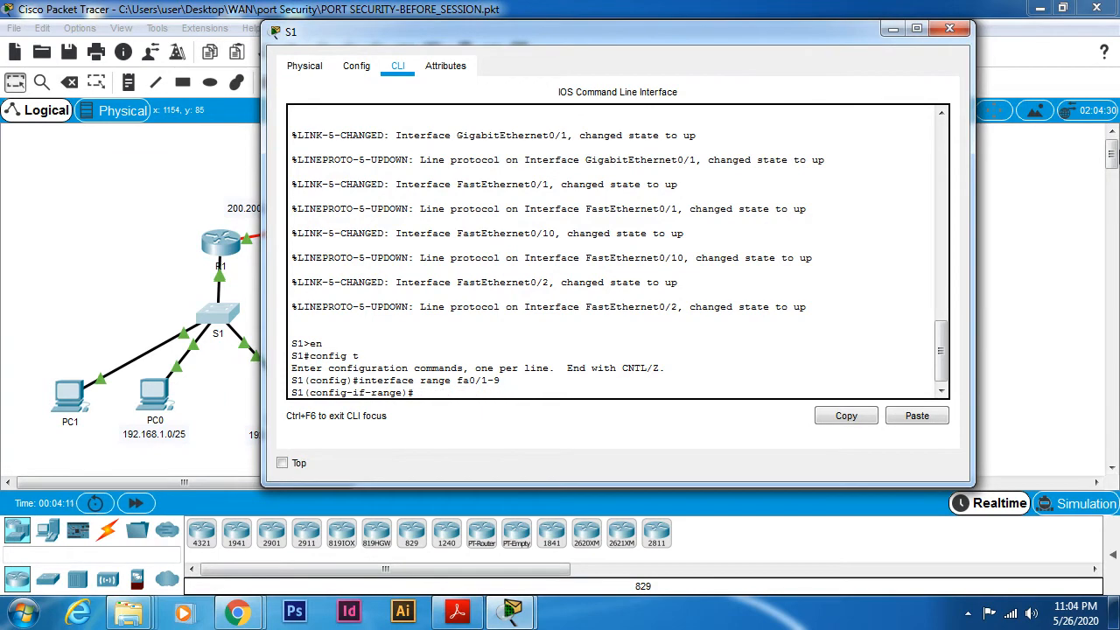
- Set the selected interface range to access mode with switchport mode access
{"action": "type", "text": "swi"}
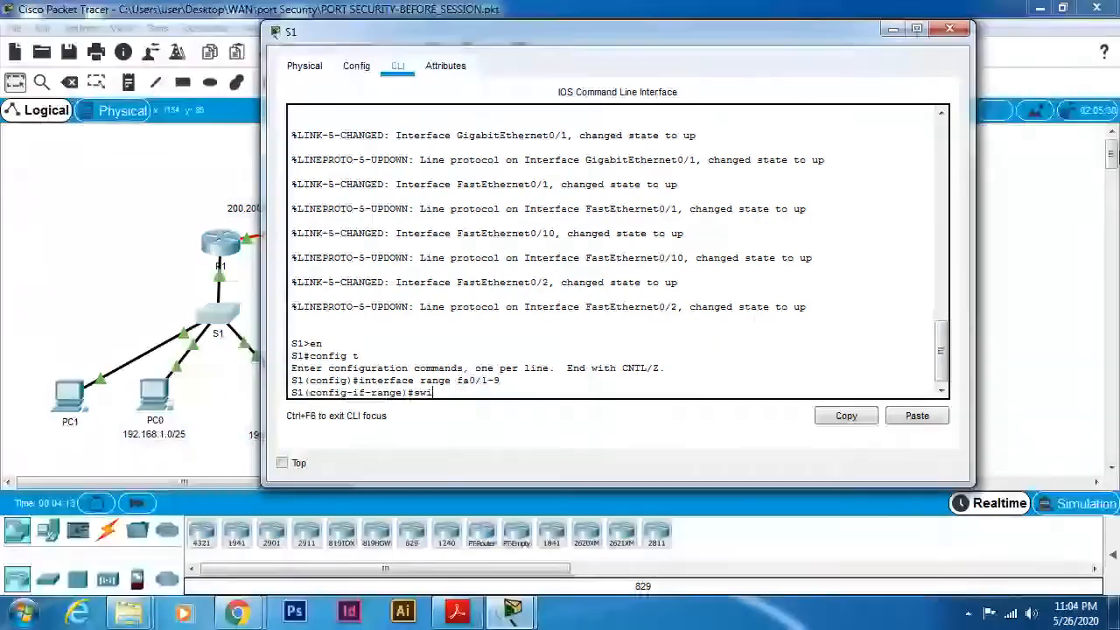
{"action": "type", "text": "tchpo"}
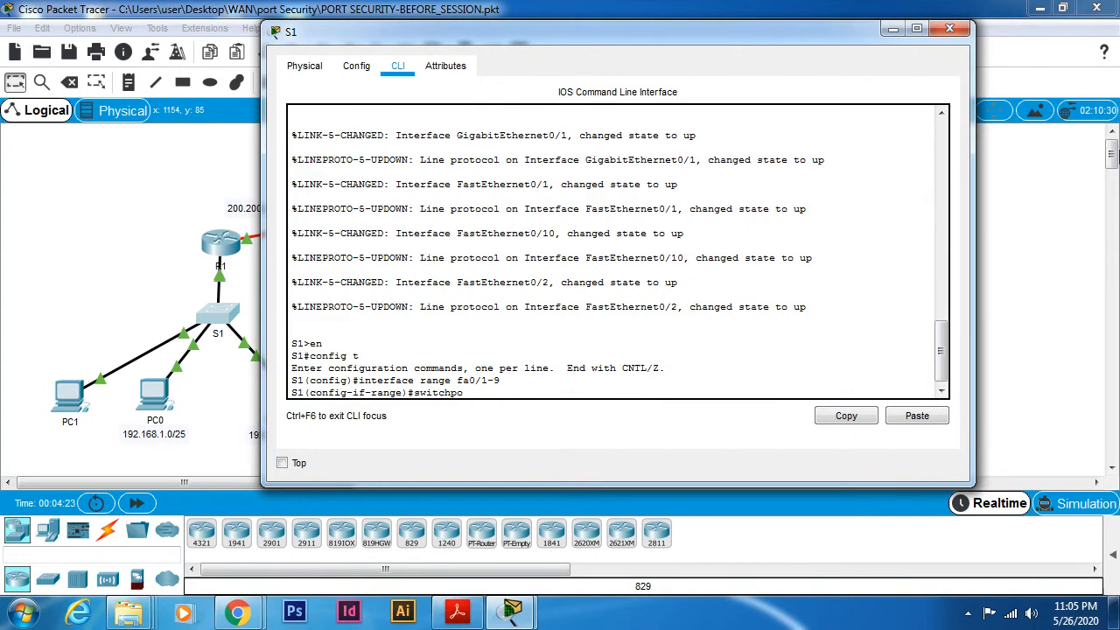
{"action": "type", "text": "rt"}
{"action": "type", "text": "mode access"}
{"action": "key", "text": "Return"}
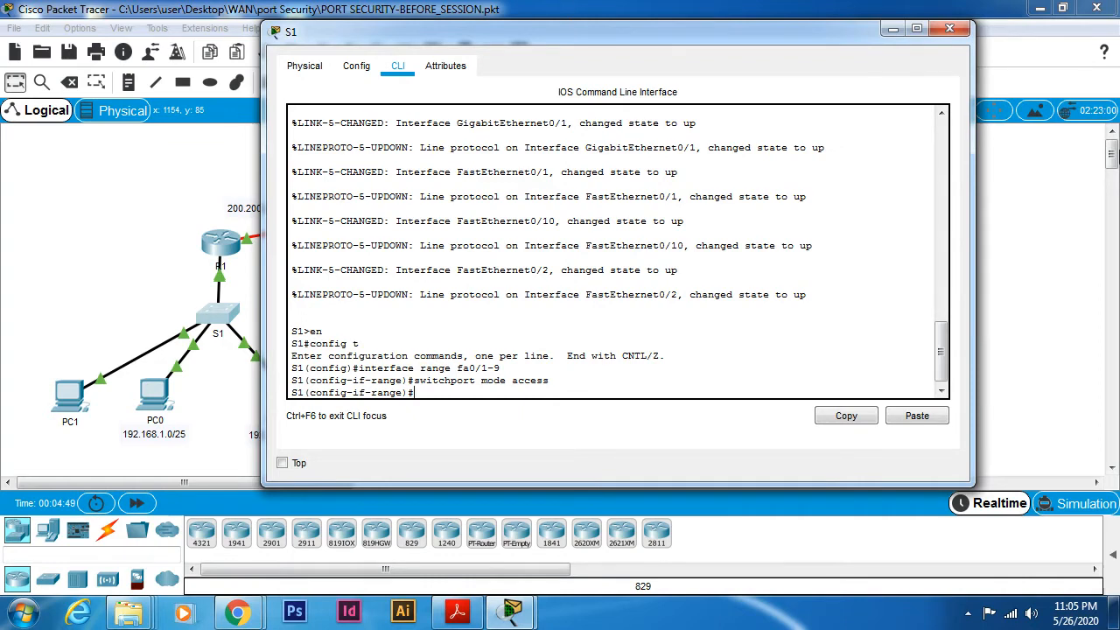
- Enable port security on the selected interfaces with switchport port-security
{"action": "type", "text": "switchport port-security"}
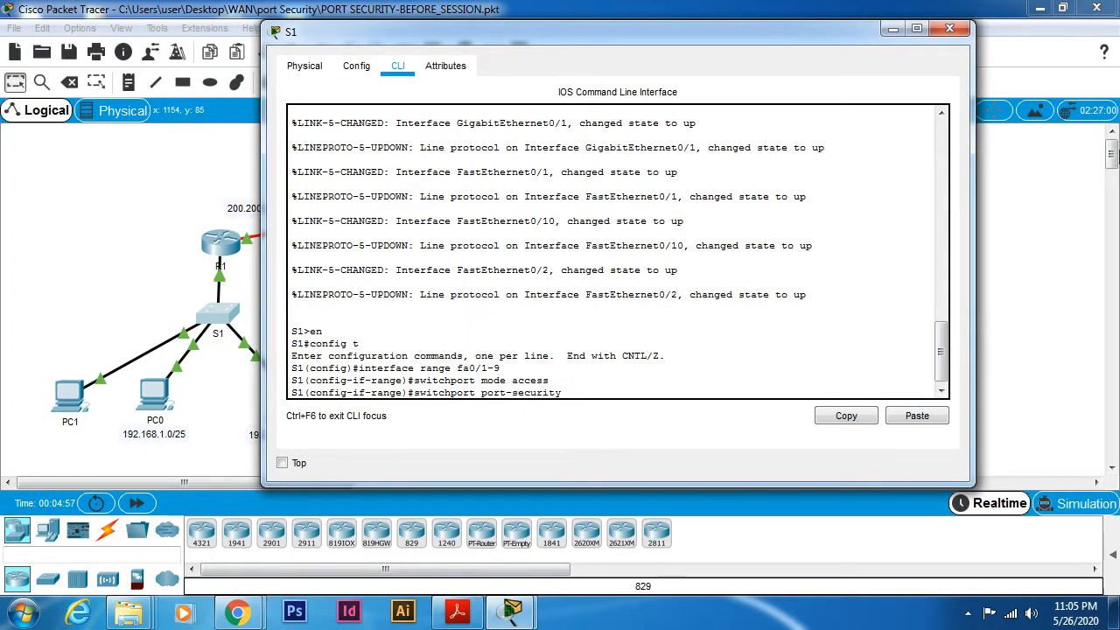
{"action": "key", "text": "Return"}
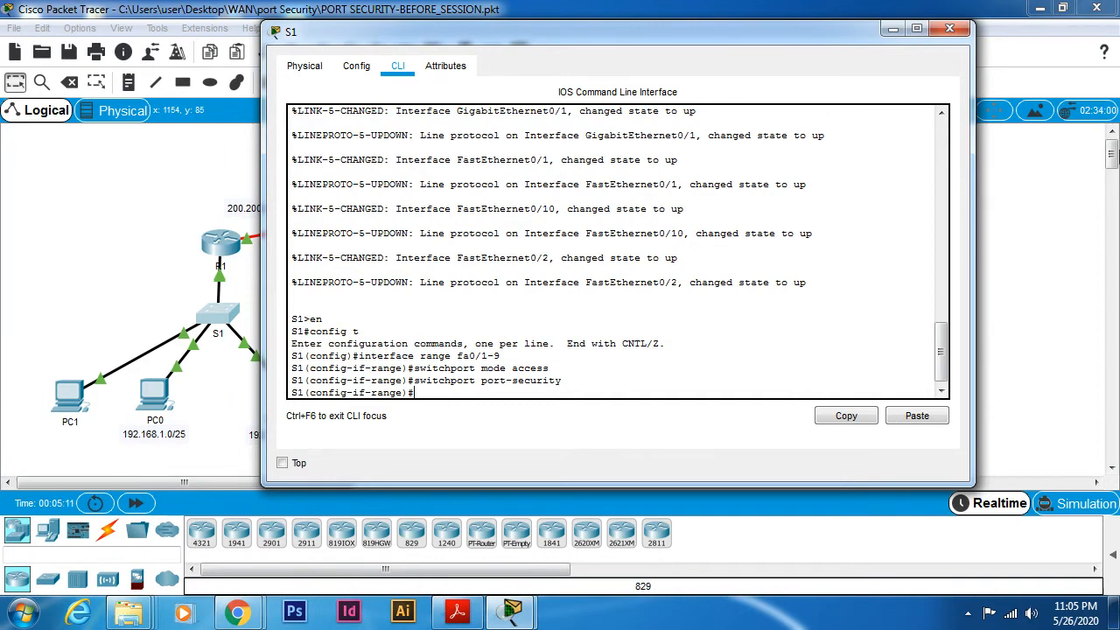
- Limit the selected interfaces to two secure MAC addresses with switchport port-security maximum 2
{"action": "type", "text": "switchport port"}
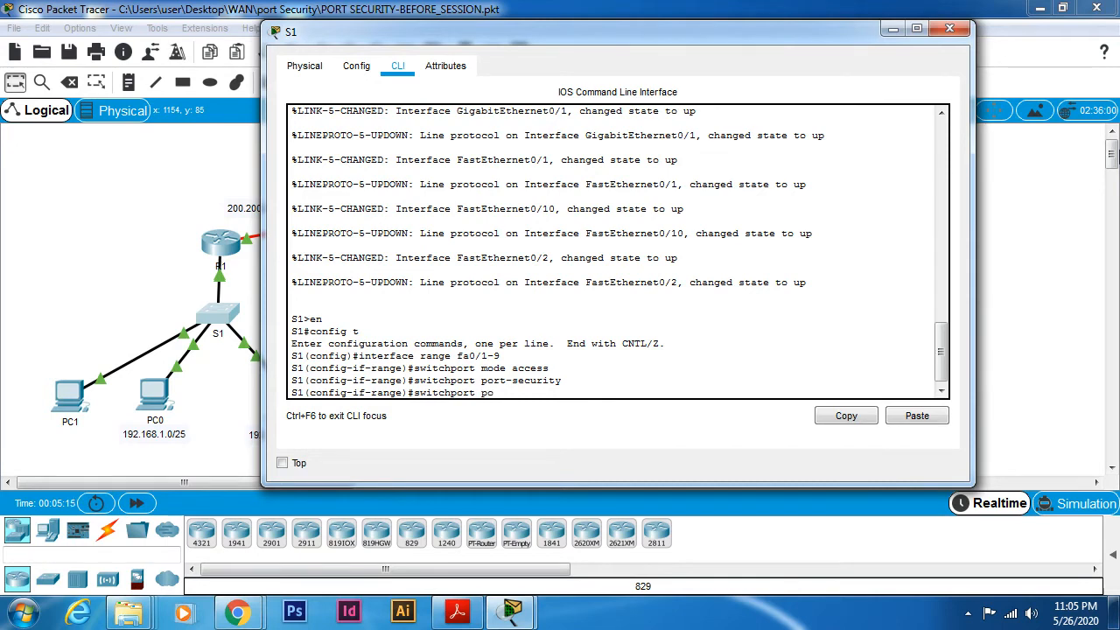
{"action": "type", "text": "-secur"}
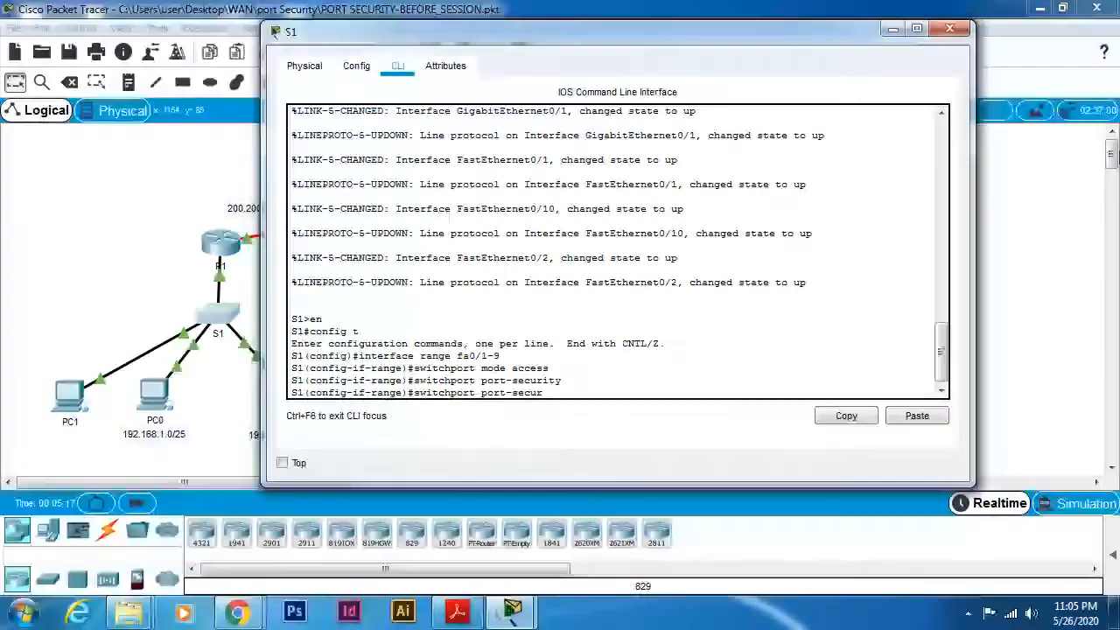
{"action": "type", "text": "ity maxm"}
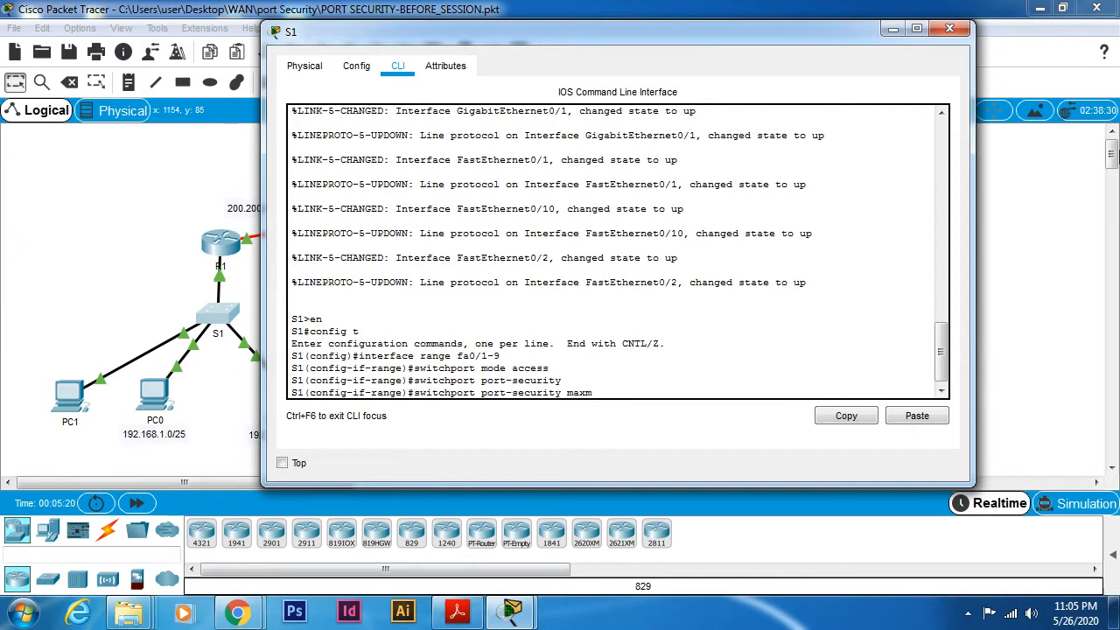
{"action": "key", "text": "BackSpace"}
{"action": "type", "text": "imum"}
{"action": "type", "text": "2"}
{"action": "key", "text": "Return"}
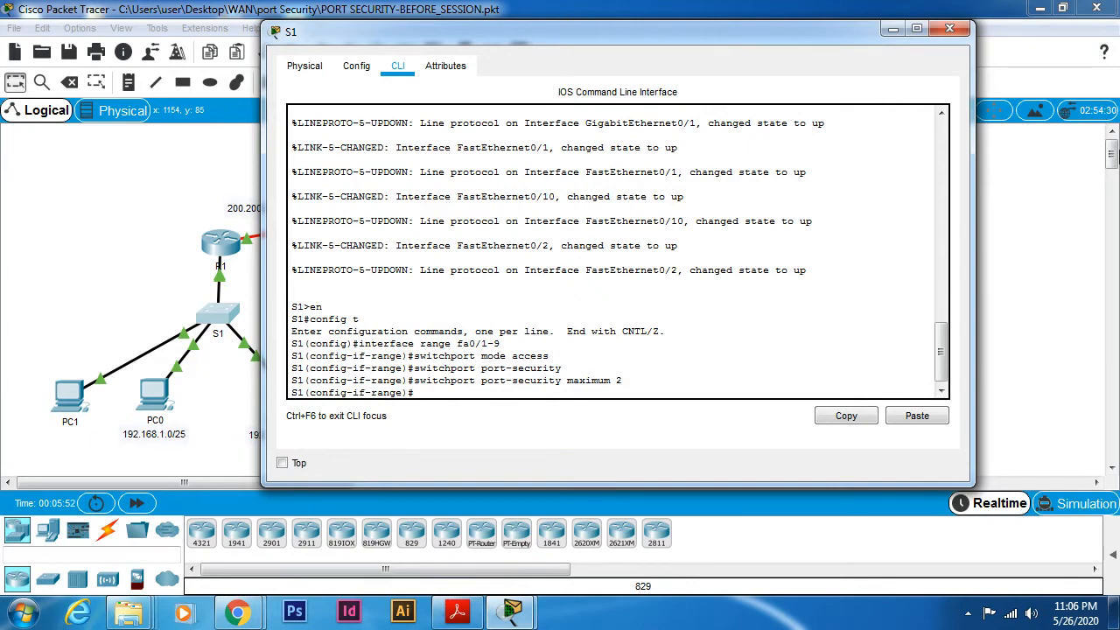
- Set the port-security violation action to shutdown with switchport port-security violation shutdown
{"action": "type", "text": "switchport port-securi"}
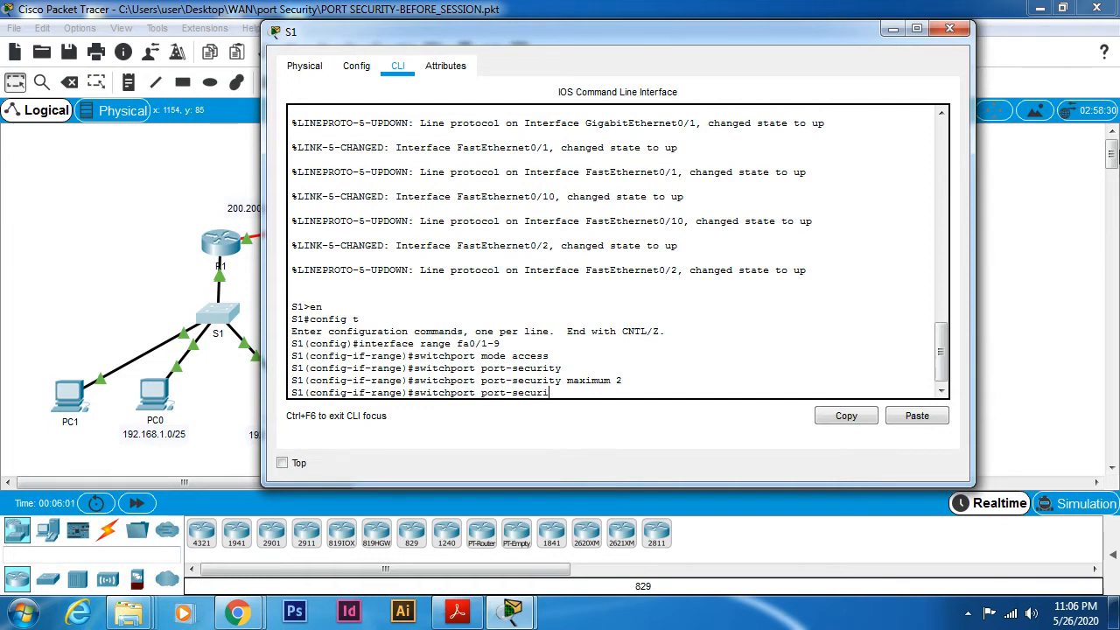
{"action": "type", "text": "ty violation shutdown"}
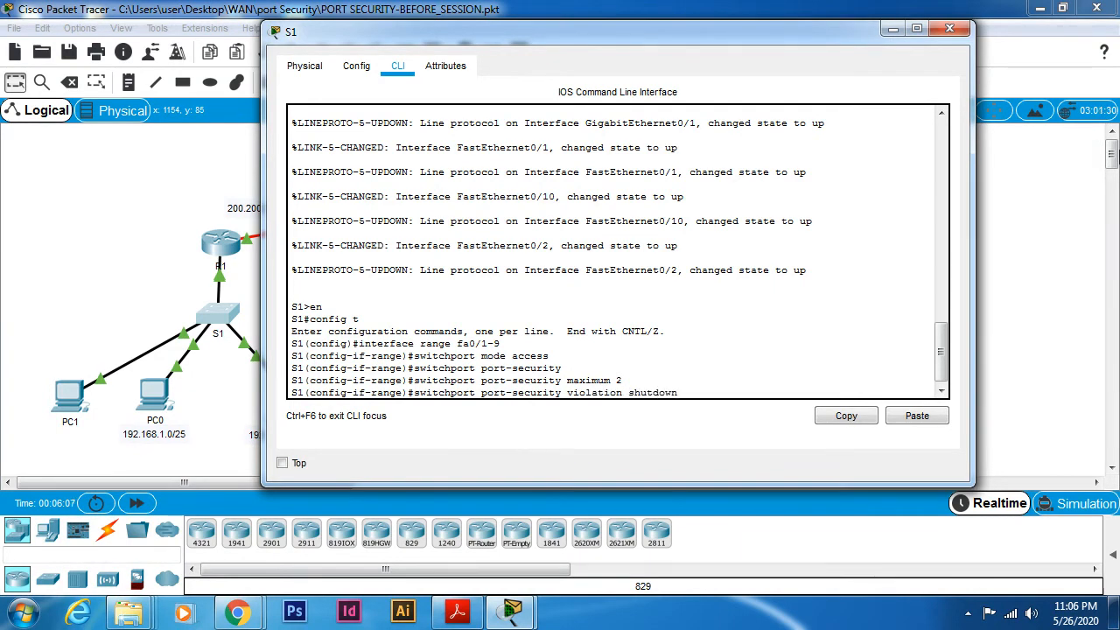
{"action": "key", "text": "Return"}
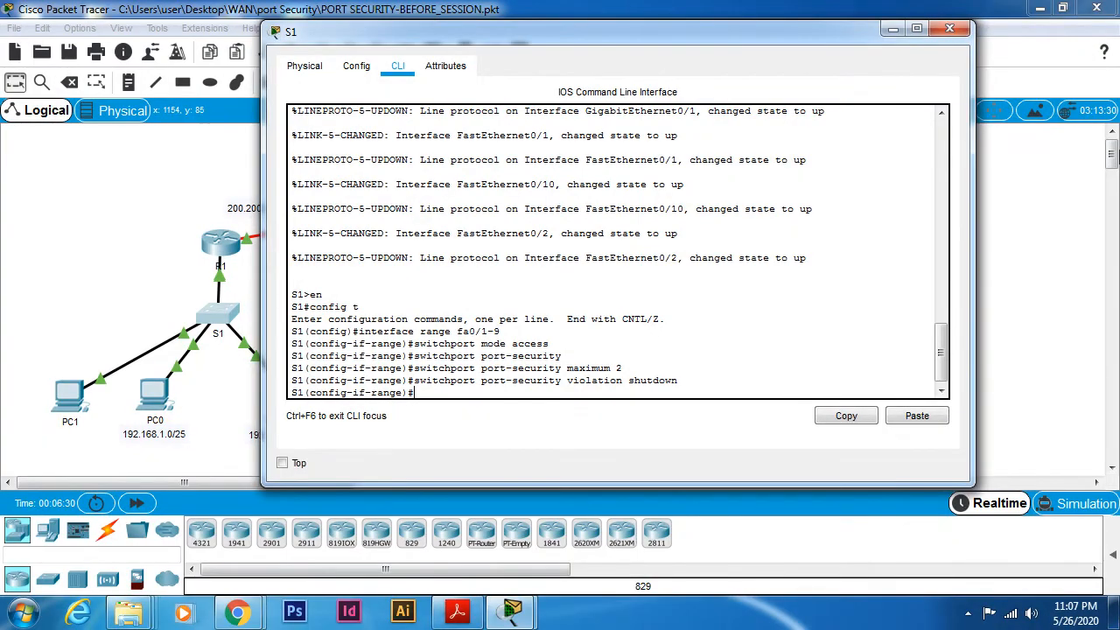
- Enable sticky MAC address learning on the interface range with switchport port-security mac-address sticky
{"action": "type", "text": "switchport mac-address sti"}
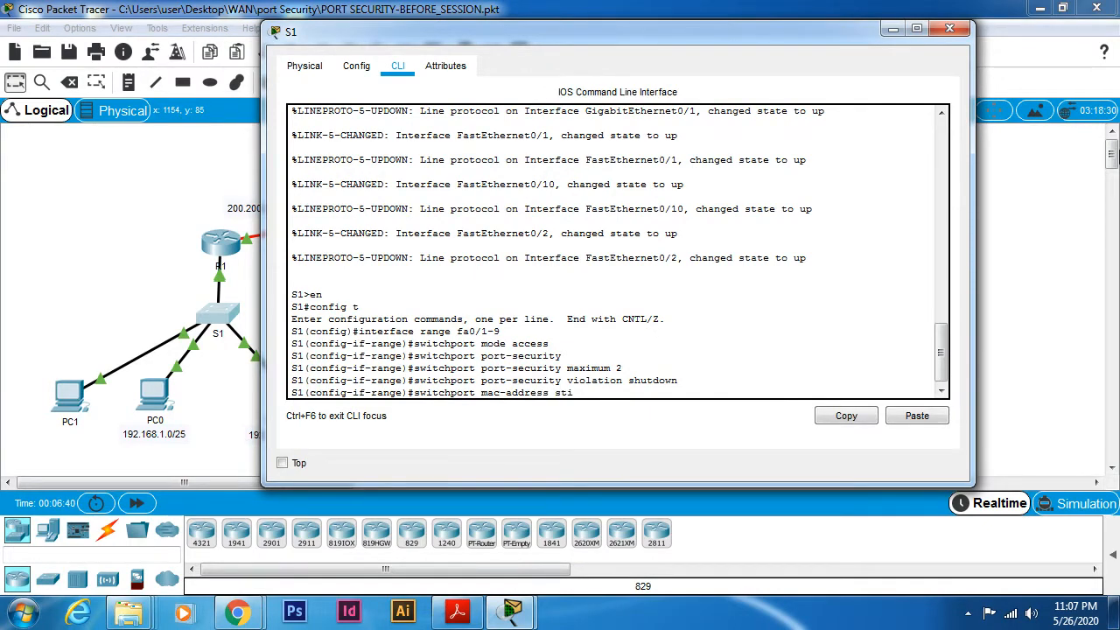
{"action": "key", "text": "BackSpace"}
{"action": "key", "text": "BackSpace"}
{"action": "key", "text": "BackSpace"}
{"action": "key", "text": "BackSpace"}
{"action": "key", "text": "BackSpace"}
{"action": "key", "text": "BackSpace"}
{"action": "key", "text": "BackSpace"}
{"action": "key", "text": "BackSpace"}
{"action": "key", "text": "BackSpace"}
{"action": "key", "text": "BackSpace"}
{"action": "key", "text": "BackSpace"}
{"action": "key", "text": "BackSpace"}
{"action": "key", "text": "BackSpace"}
{"action": "key", "text": "BackSpace"}
{"action": "key", "text": "BackSpace"}
{"action": "type", "text": "port-"}
{"action": "key", "text": "Tab"}
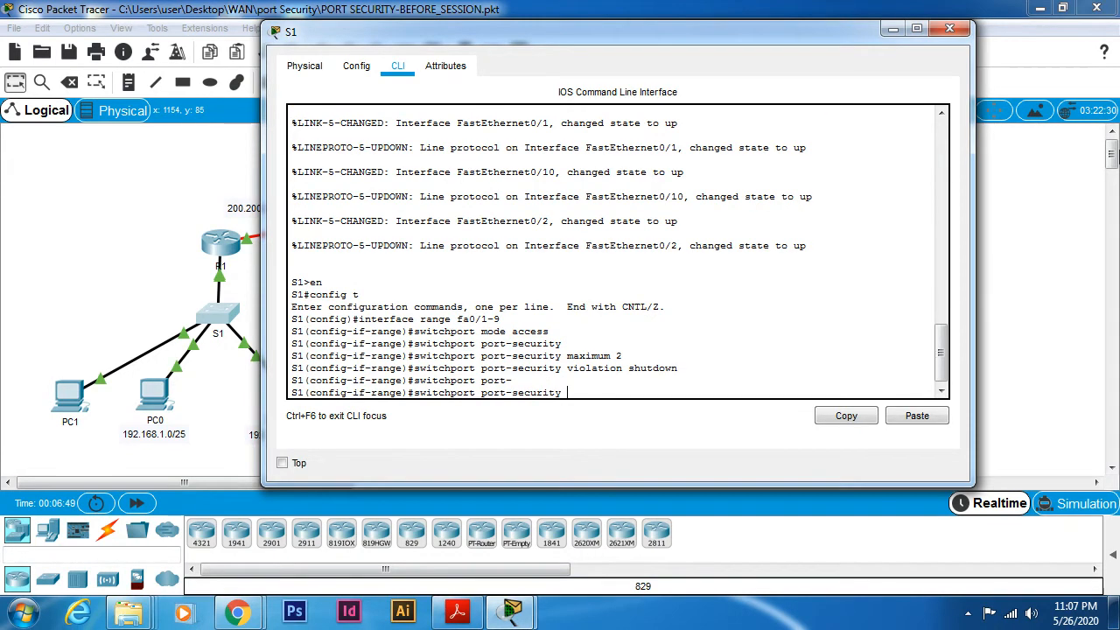
{"action": "type", "text": "mac"}
{"action": "key", "text": "Tab"}
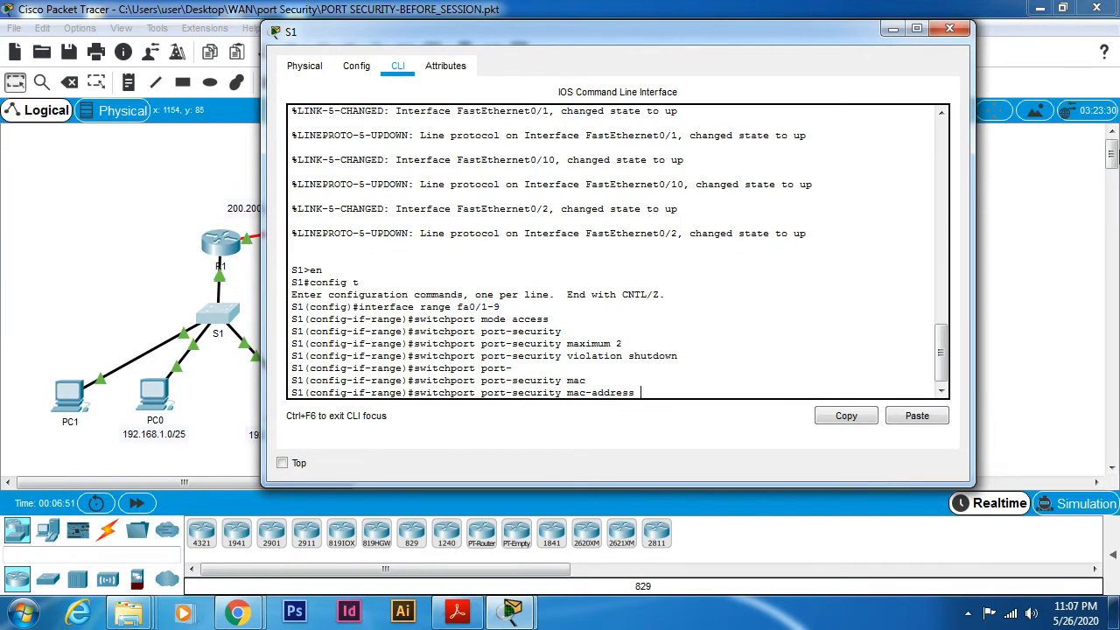
{"action": "type", "text": "sticky"}
{"action": "key", "text": "Return"}
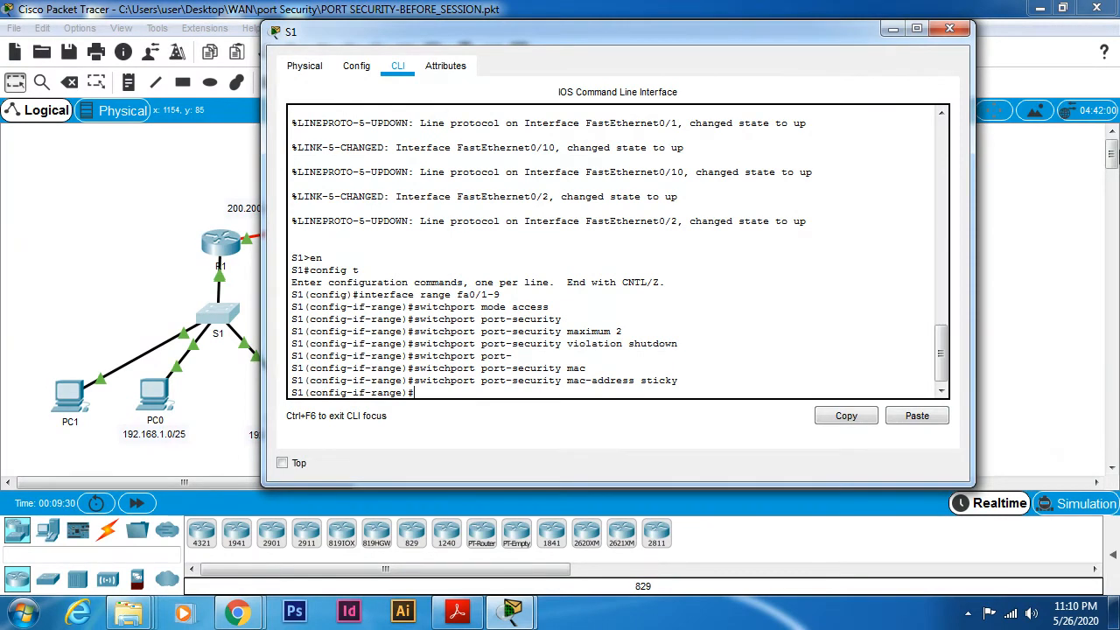
- End configuration mode and save the running configuration with copy run start, accepting the default destination filename startup-config
{"action": "type", "text": "end"}
{"action": "key", "text": "Return"}
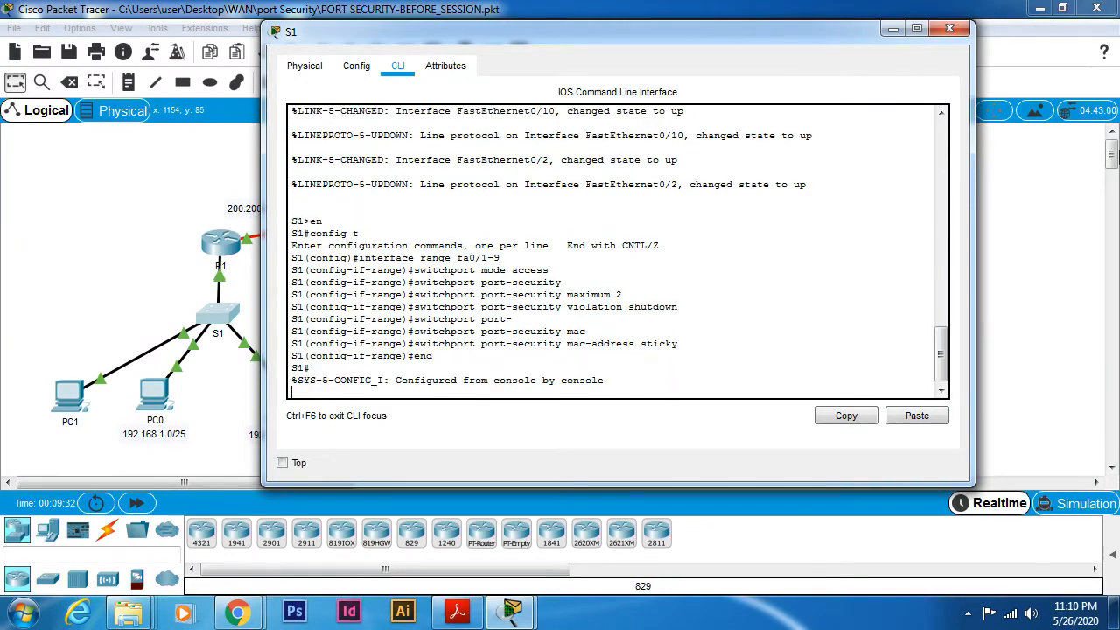
{"action": "key", "text": "Return"}
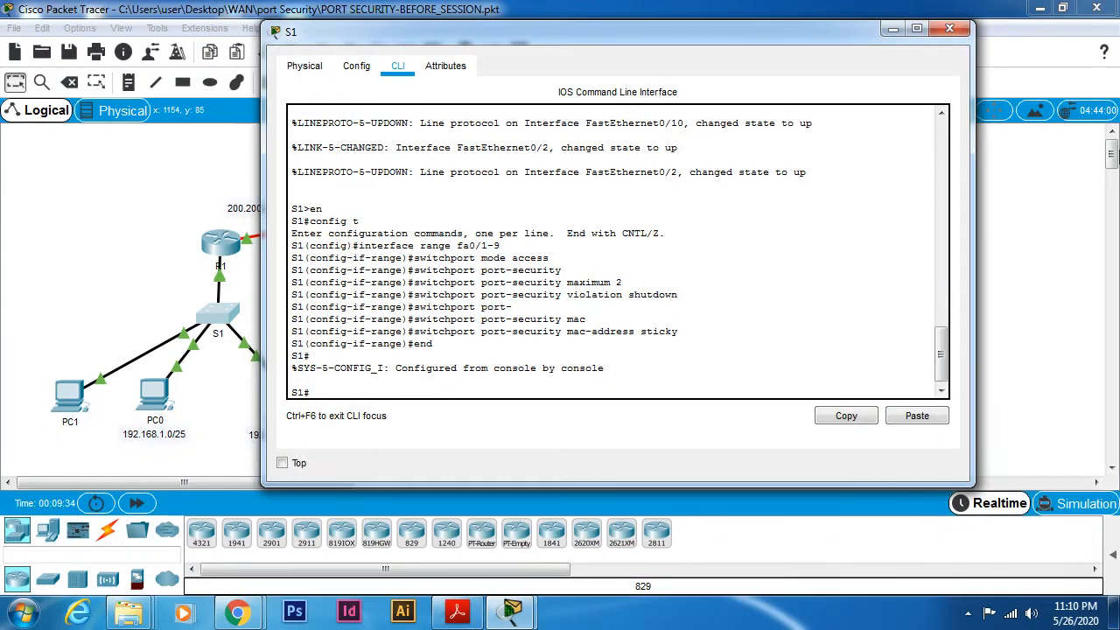
{"action": "type", "text": "copy run start"}
{"action": "key", "text": "Return"}
{"action": "key", "text": "Return"}
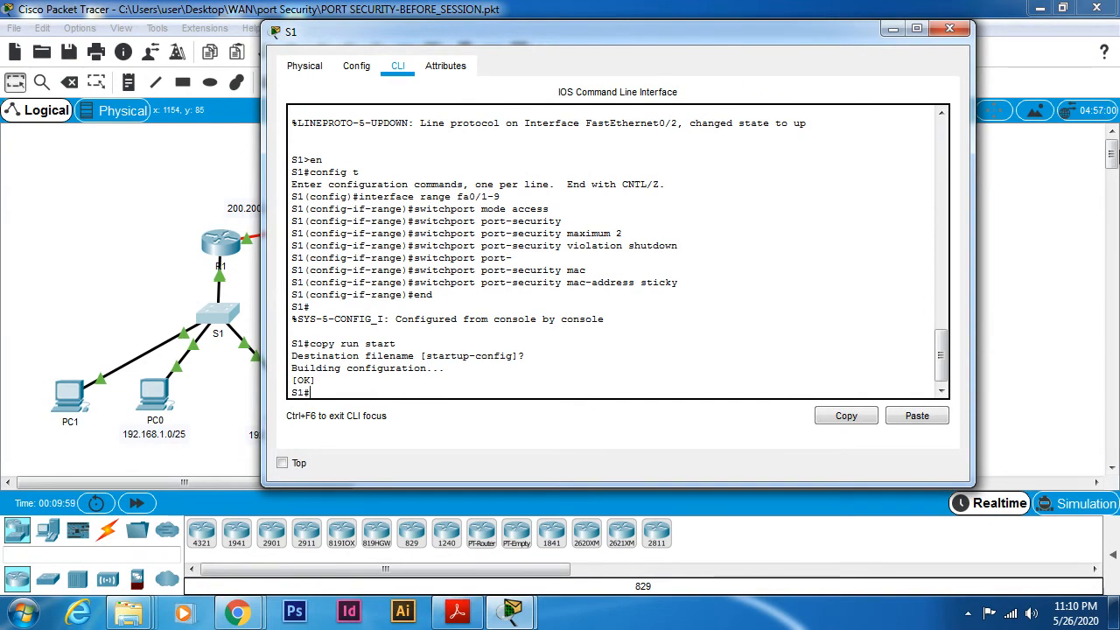
- Check S1's secure MAC address table with show port-security address, and return to the network topology
{"action": "type", "text": "show port-securut"}
{"action": "key", "text": "BackSpace"}
{"action": "key", "text": "BackSpace"}
{"action": "type", "text": "ity"}
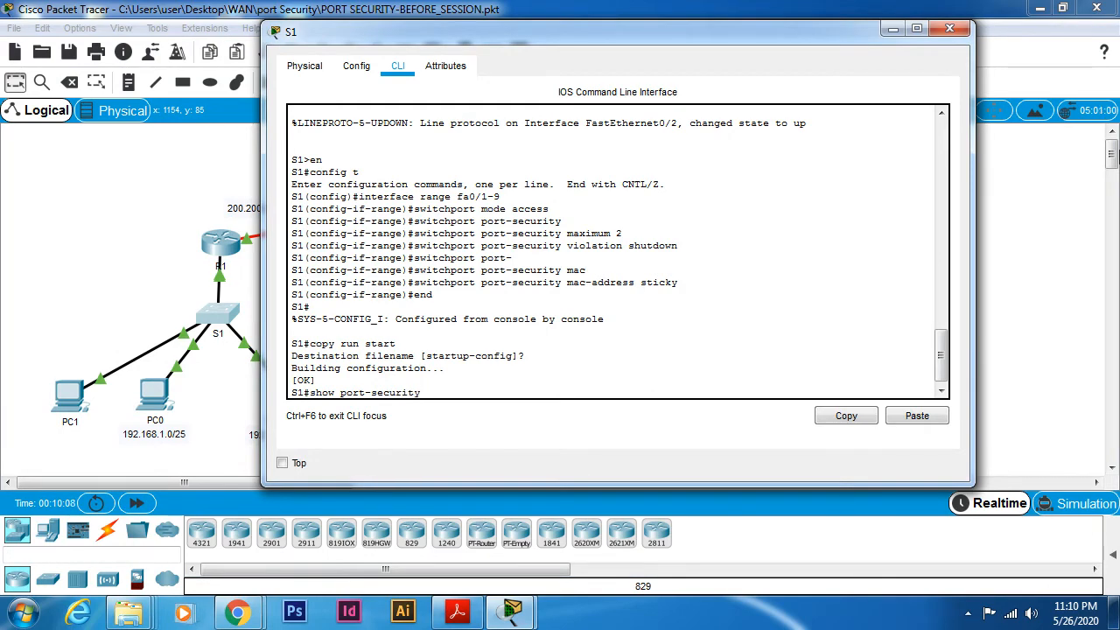
{"action": "type", "text": " address"}
{"action": "key", "text": "Return"}
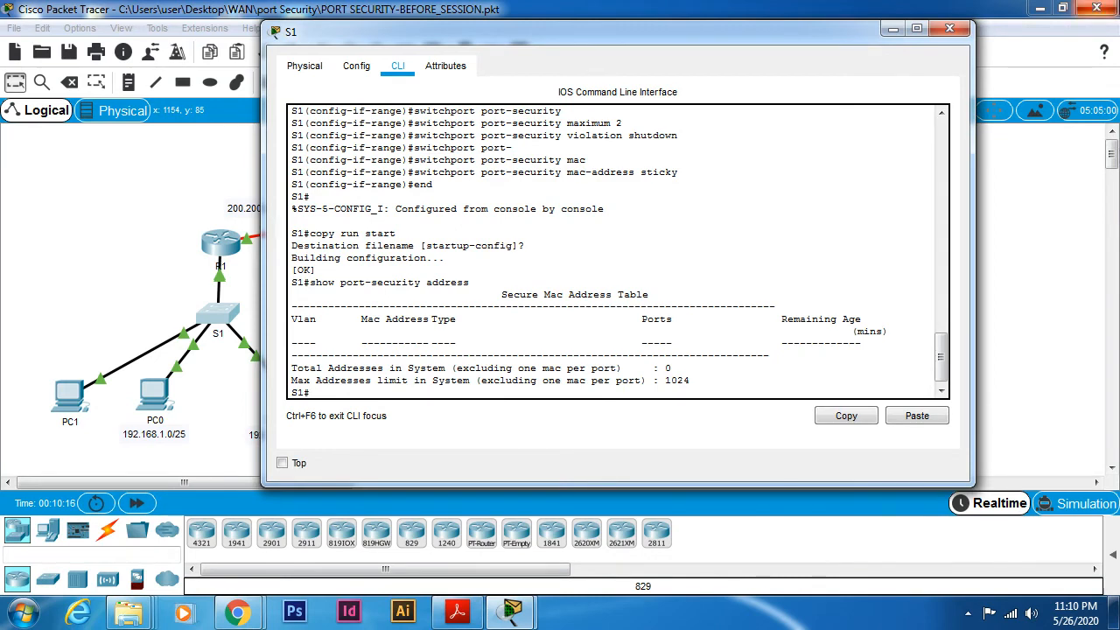
{"action": "left_click", "coordinate": [77, 325]}
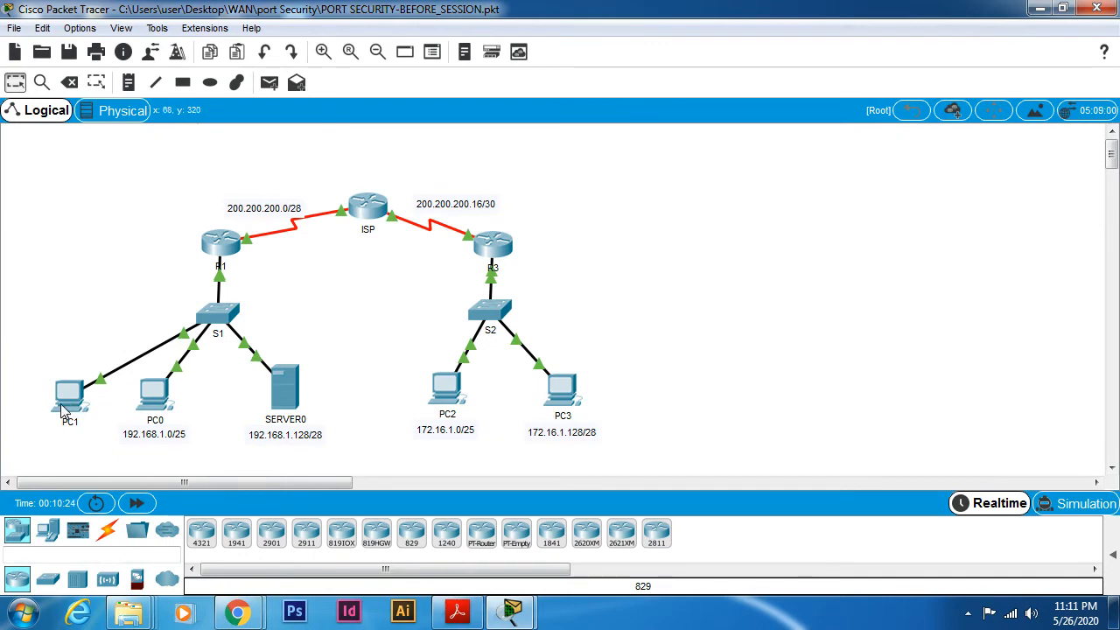
{"action": "mouse_move", "coordinate": [63, 411]}
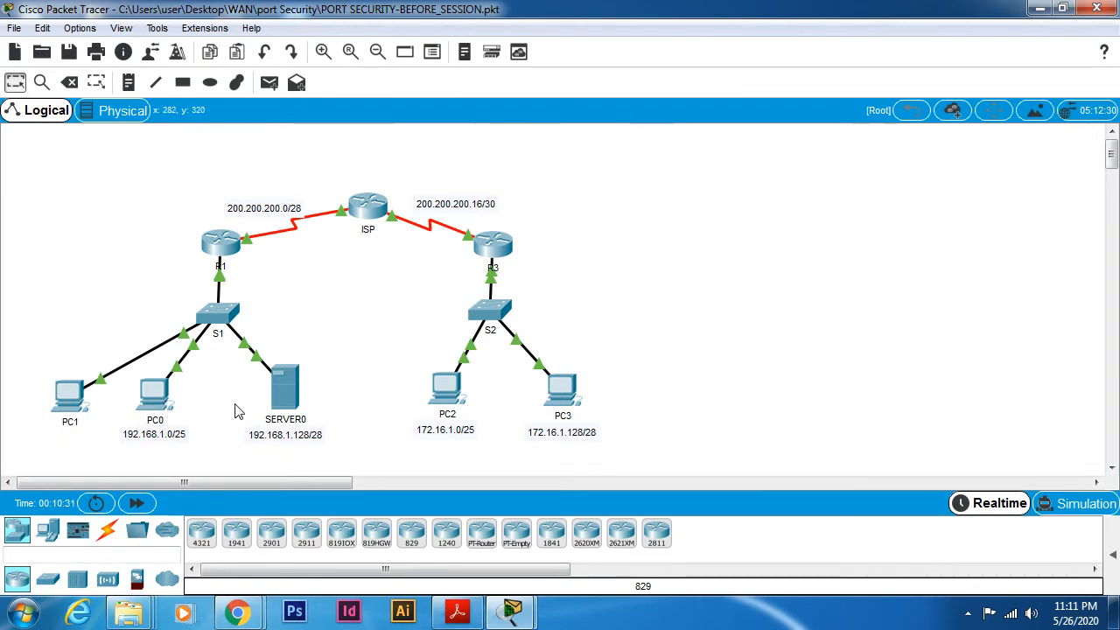
- Check the IP configuration of PC0, closing the SERVER0 and PC0 windows
{"action": "left_click", "coordinate": [293, 400]}
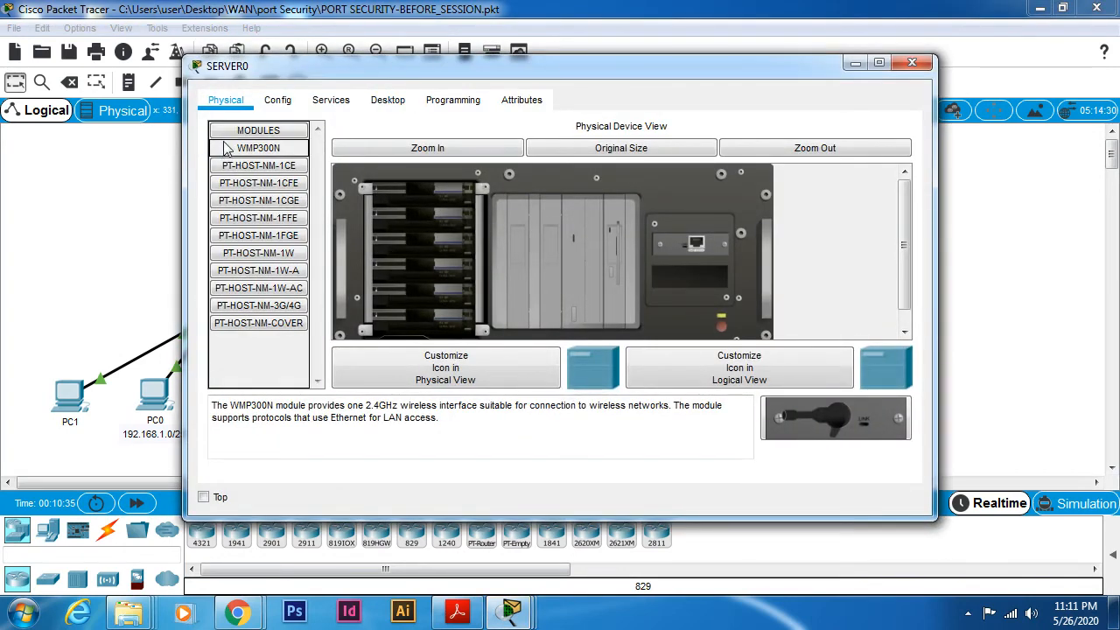
{"action": "left_click", "coordinate": [912, 63]}
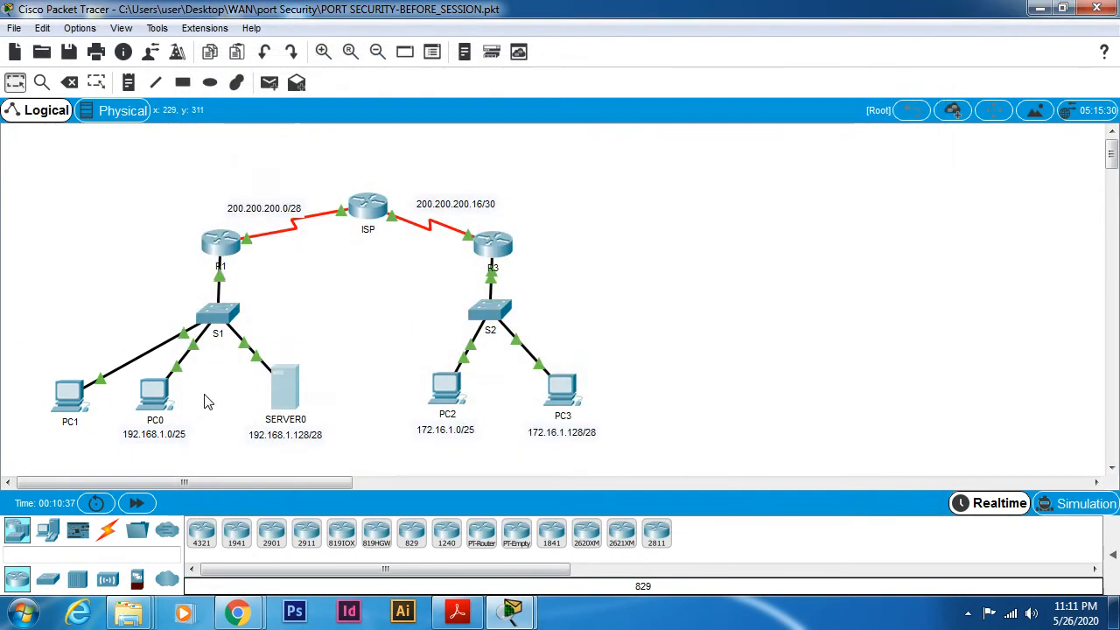
{"action": "left_click", "coordinate": [157, 395]}
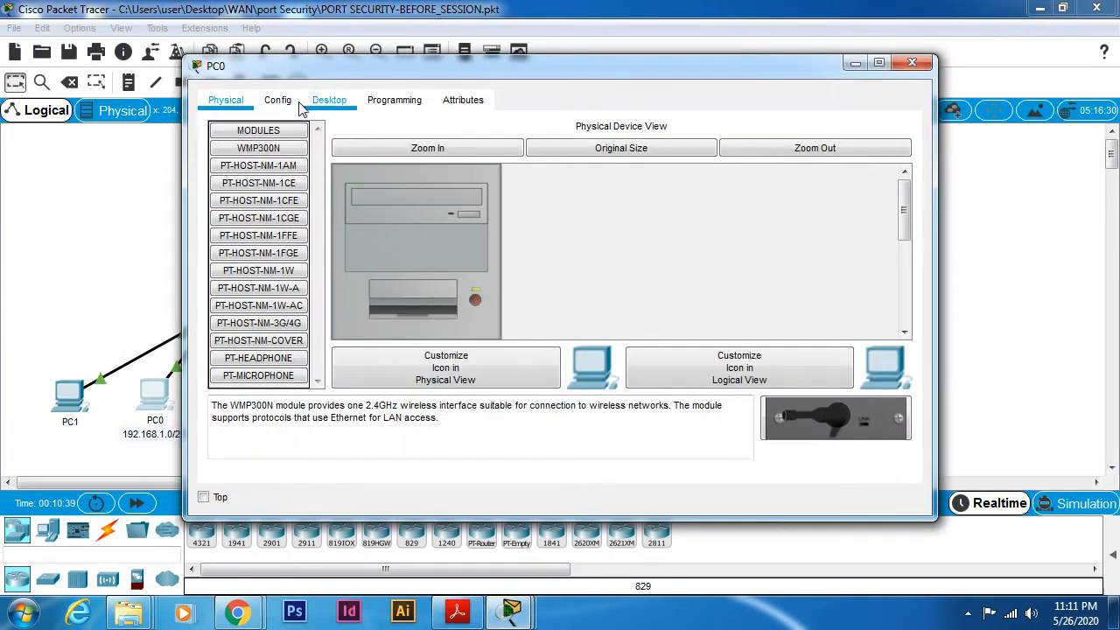
{"action": "left_click", "coordinate": [329, 100]}
{"action": "left_click", "coordinate": [291, 149]}
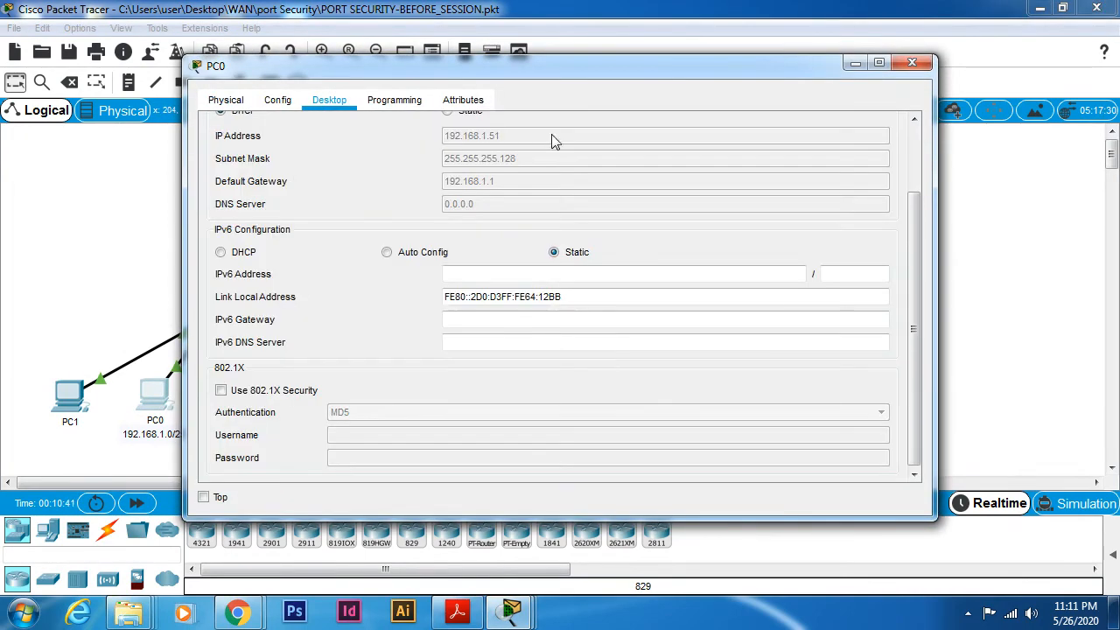
{"action": "left_click", "coordinate": [912, 63]}
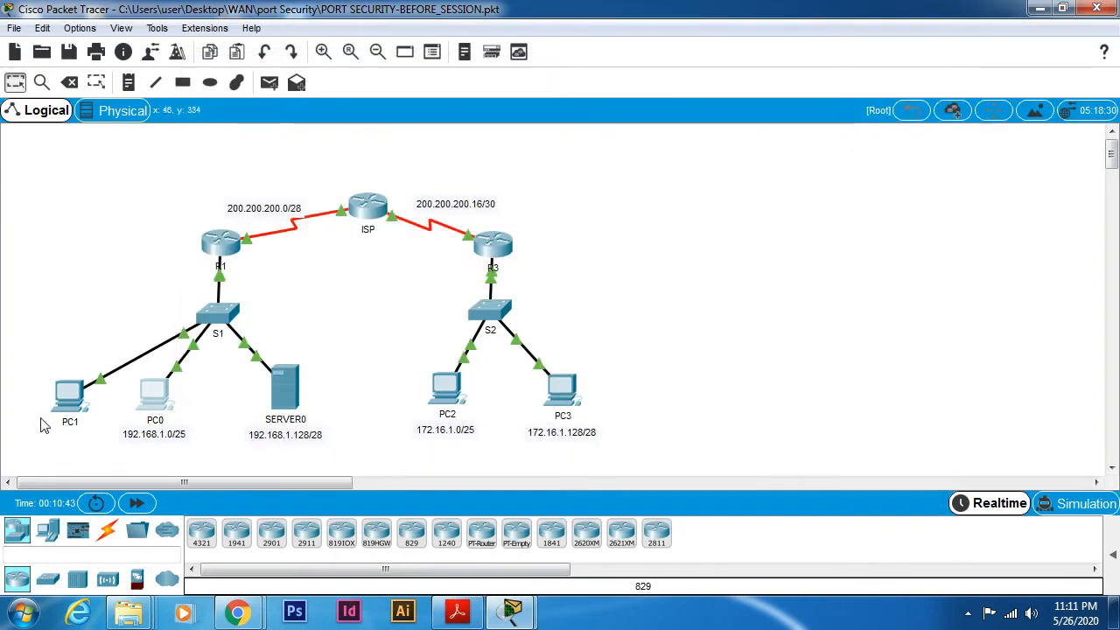
- Check the IP configuration of PC1 and return to the topology
{"action": "left_click", "coordinate": [70, 396]}
{"action": "left_click", "coordinate": [329, 100]}
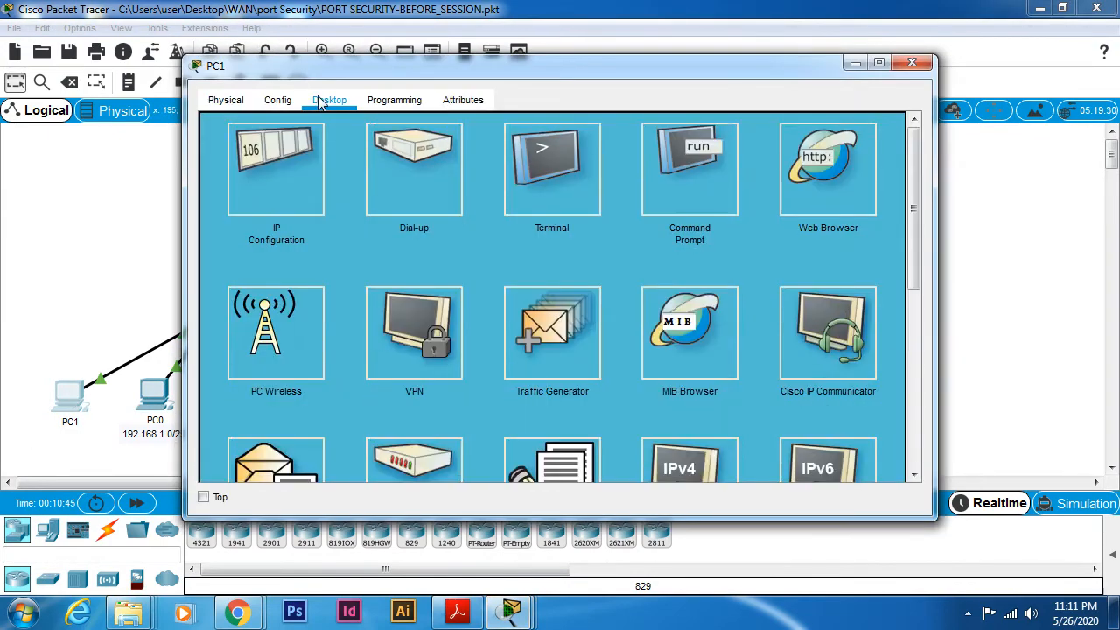
{"action": "left_click", "coordinate": [282, 166]}
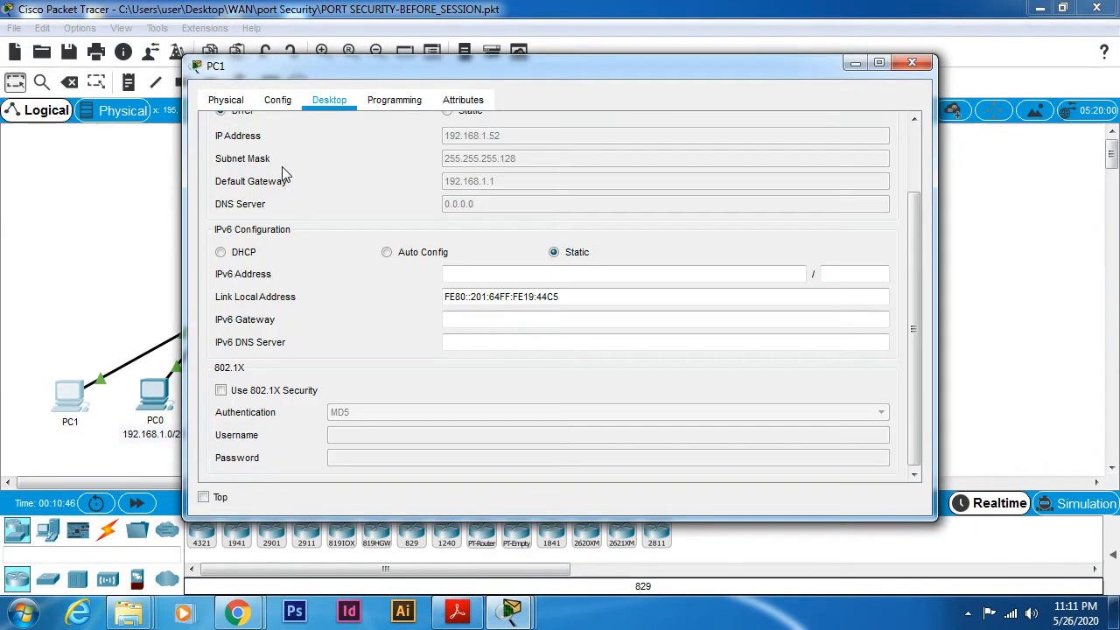
{"action": "left_click", "coordinate": [913, 63]}
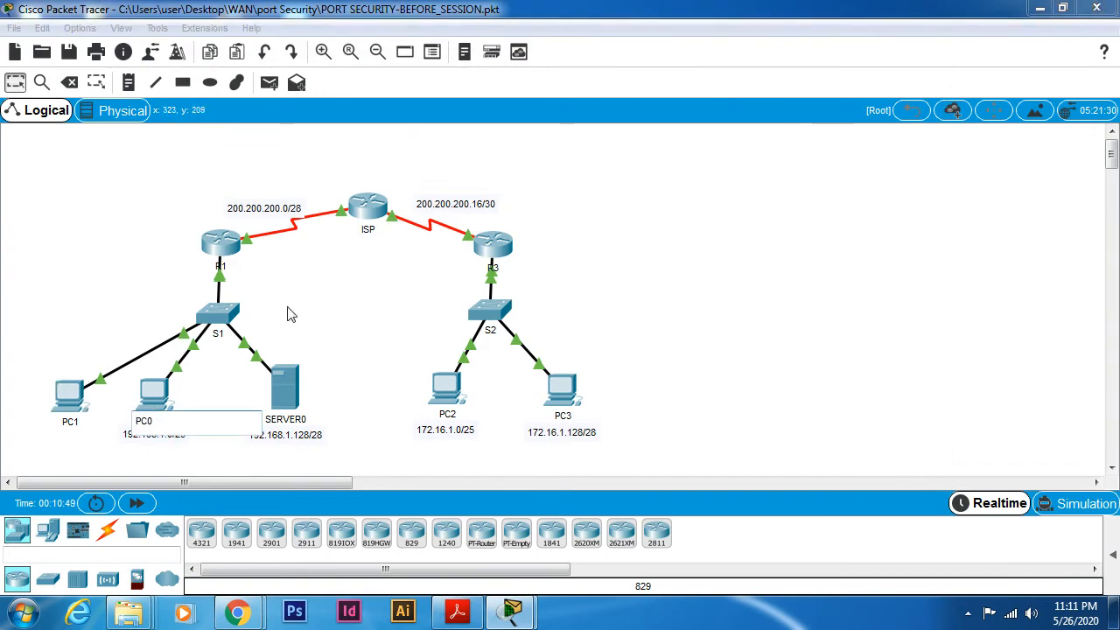
- Ping PC1 from PC0's command prompt with ping 192.168.1.52, and return to the topology
{"action": "double_click", "coordinate": [156, 394]}
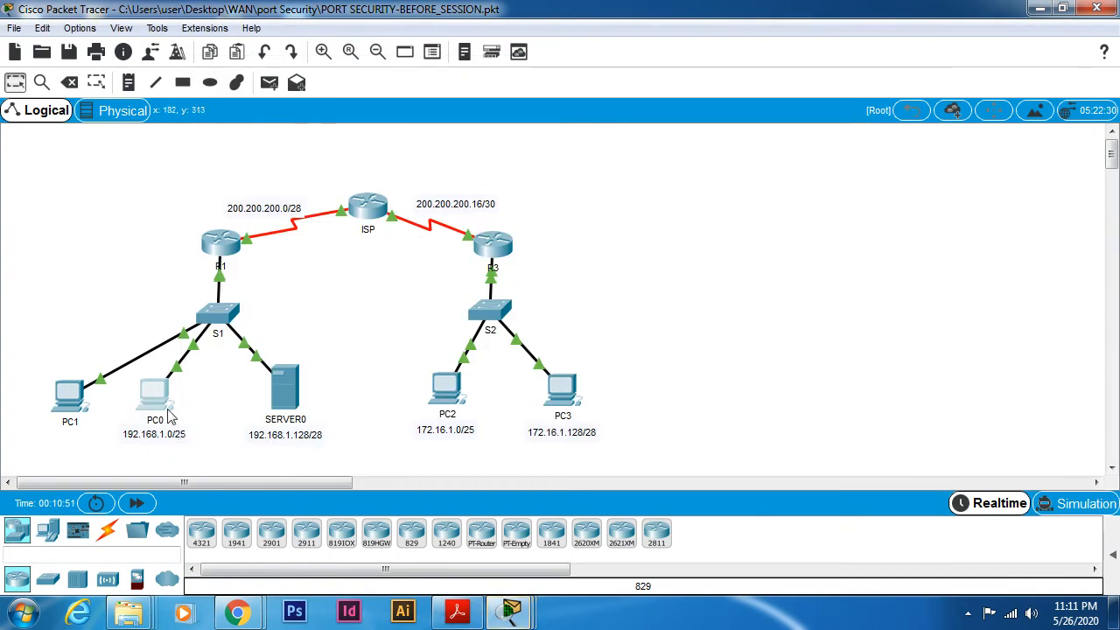
{"action": "left_click", "coordinate": [159, 394]}
{"action": "left_click", "coordinate": [681, 153]}
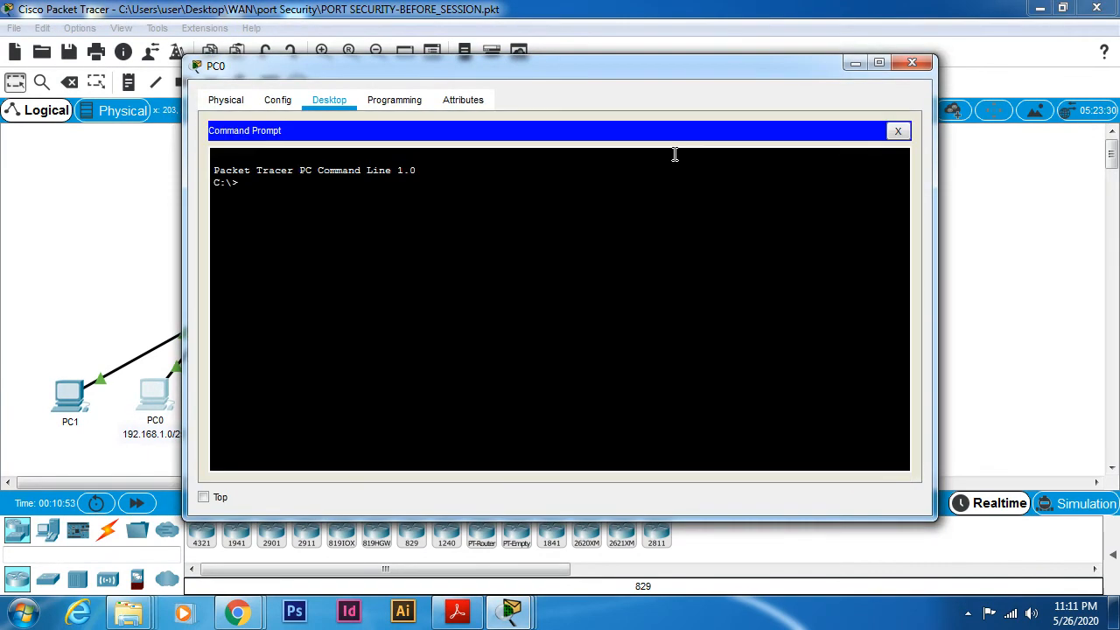
{"action": "type", "text": "ping 192.168.1.52"}
{"action": "key", "text": "Return"}
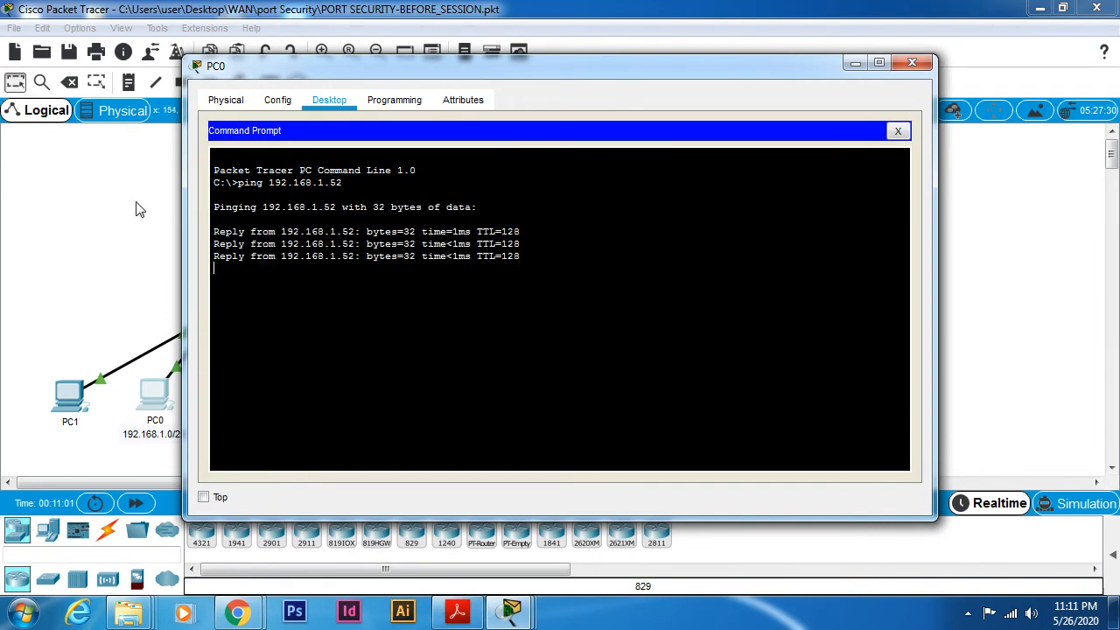
{"action": "left_click", "coordinate": [50, 243]}
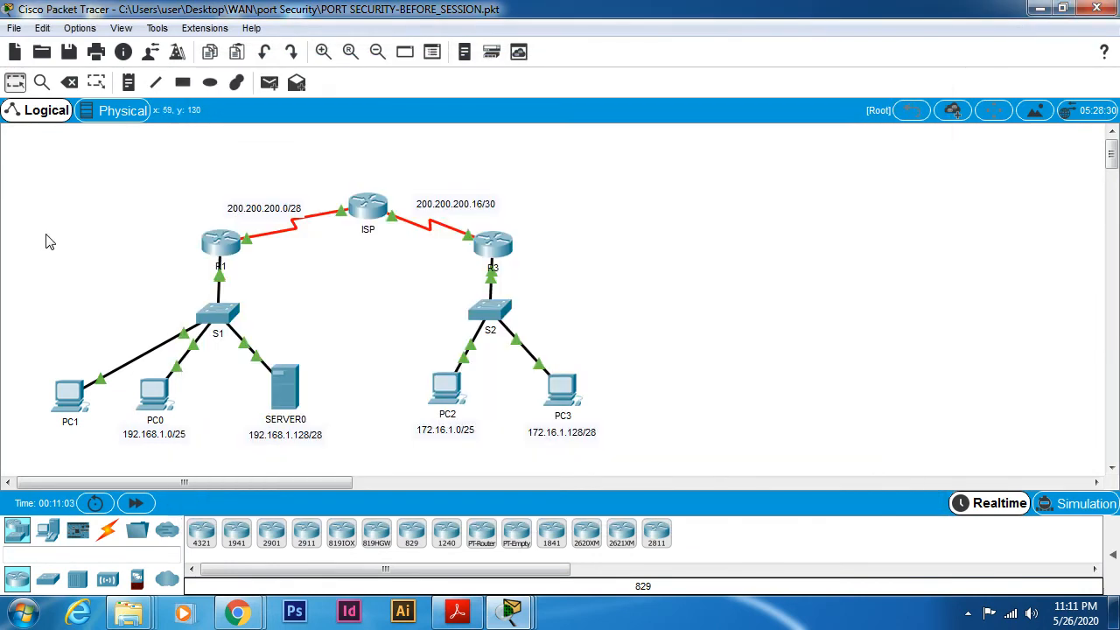
- Rerun show port-security address on S1 and examine the MAC address, type and port entries in the secure address table
{"action": "left_click", "coordinate": [217, 315]}
{"action": "key", "text": "Up"}
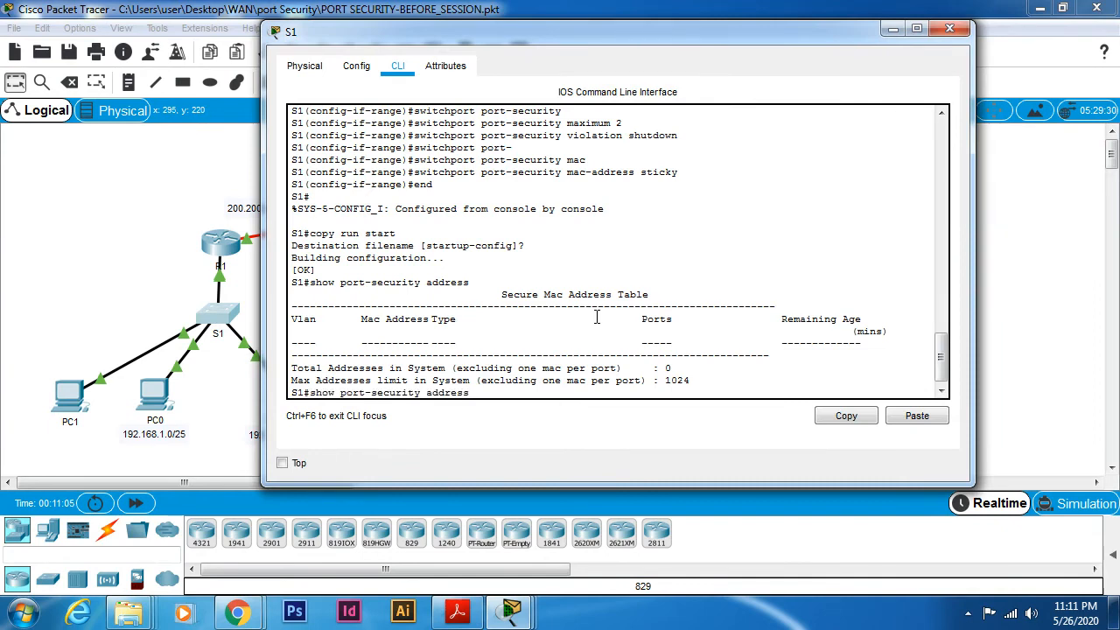
{"action": "key", "text": "Return"}
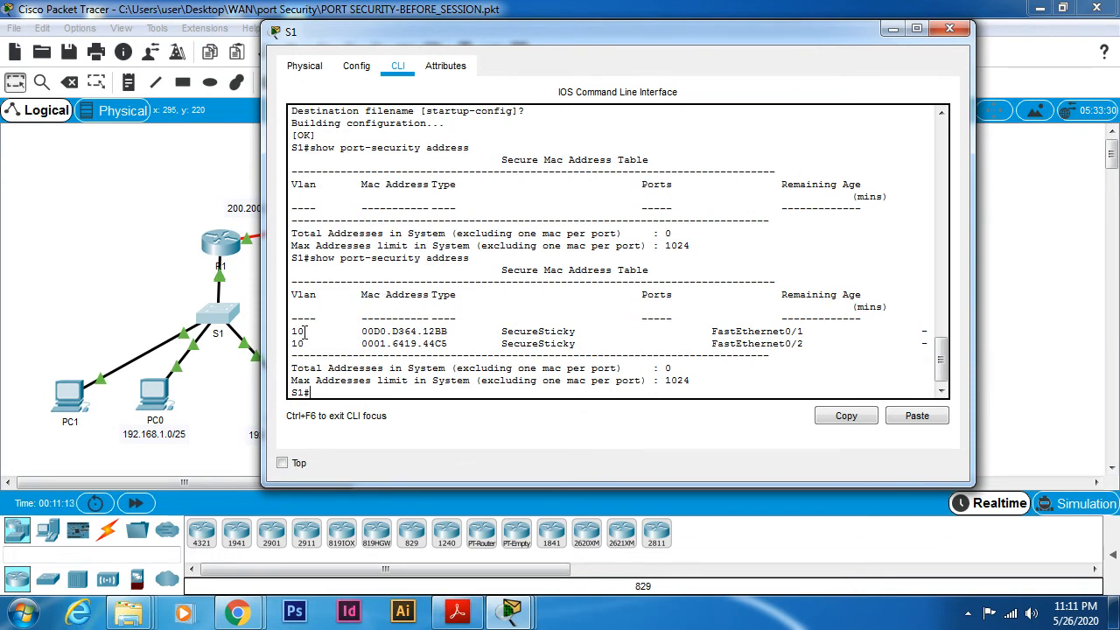
{"action": "left_click_drag", "start_coordinate": [294, 295], "coordinate": [855, 345]}
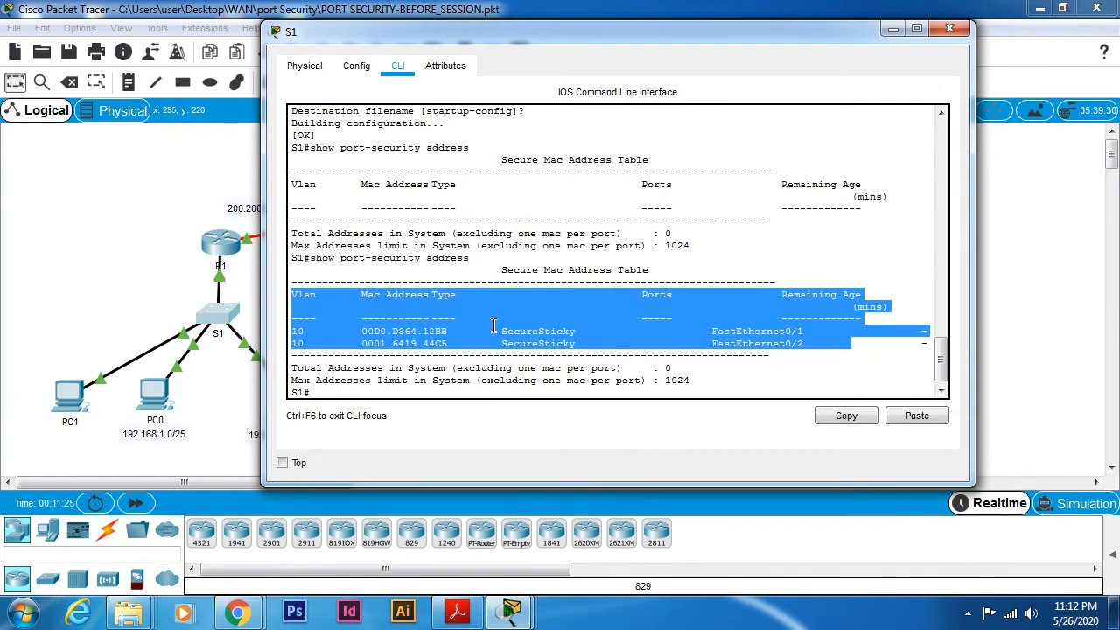
{"action": "mouse_move", "coordinate": [502, 331]}
{"action": "left_mouse_down"}
{"action": "mouse_move", "coordinate": [570, 331]}
{"action": "mouse_move", "coordinate": [576, 342]}
{"action": "mouse_move", "coordinate": [503, 348]}
{"action": "left_mouse_up"}
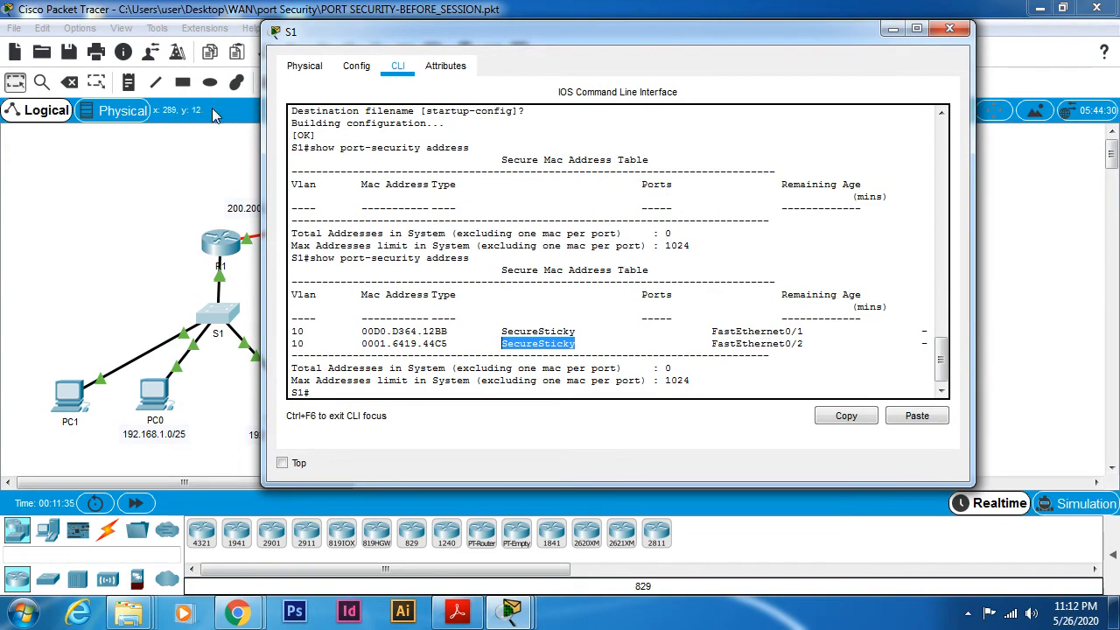
{"action": "left_click_drag", "start_coordinate": [294, 211], "coordinate": [802, 211]}
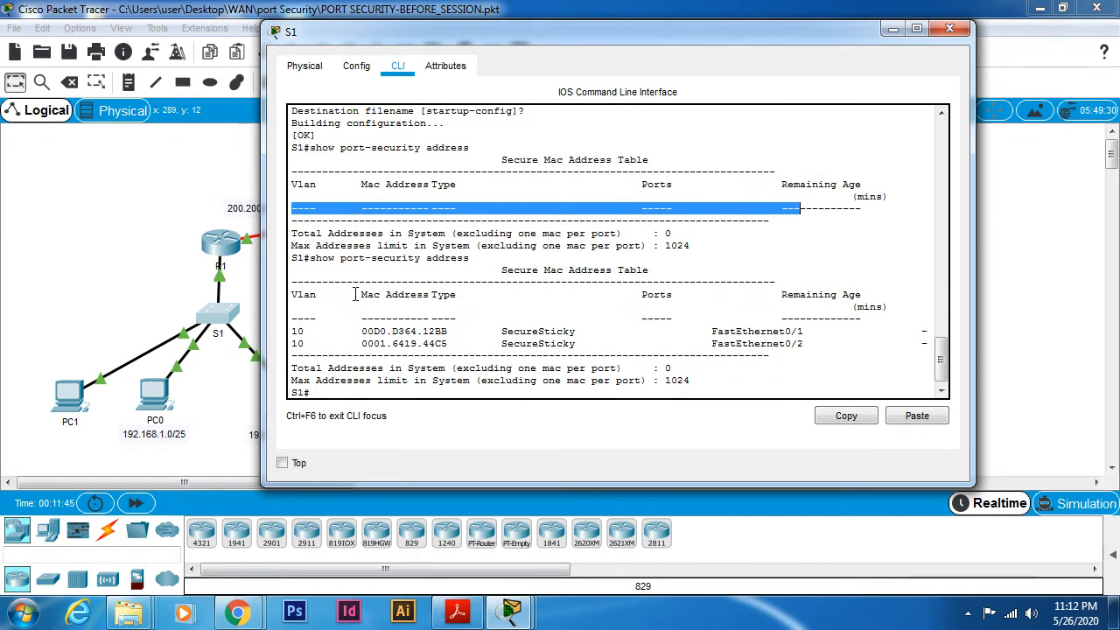
{"action": "left_click_drag", "start_coordinate": [355, 294], "coordinate": [439, 294]}
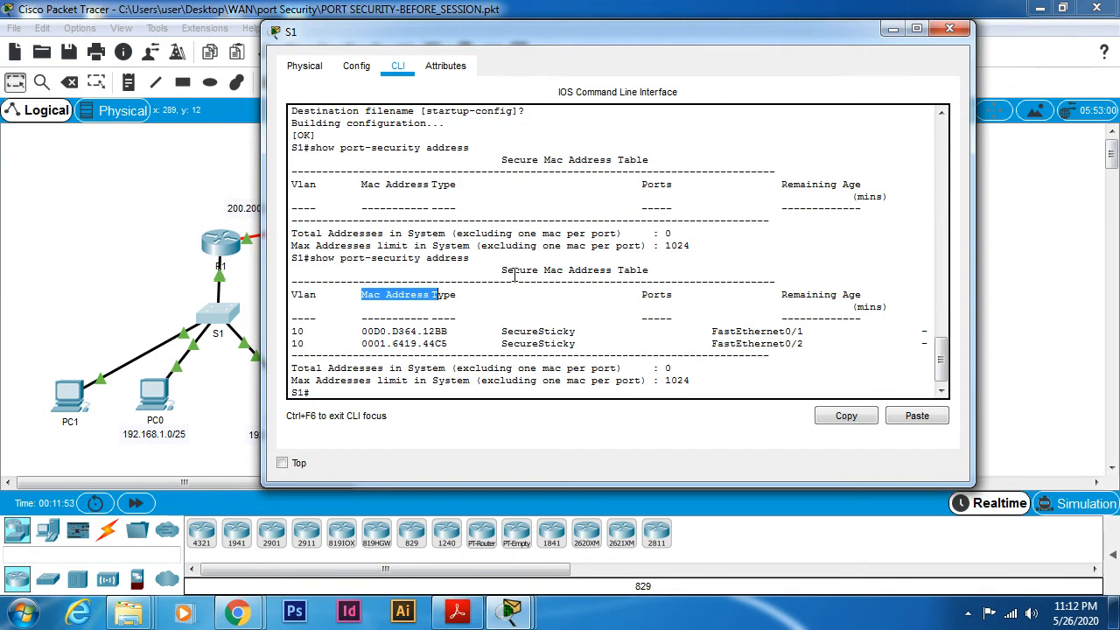
{"action": "left_click", "coordinate": [693, 352]}
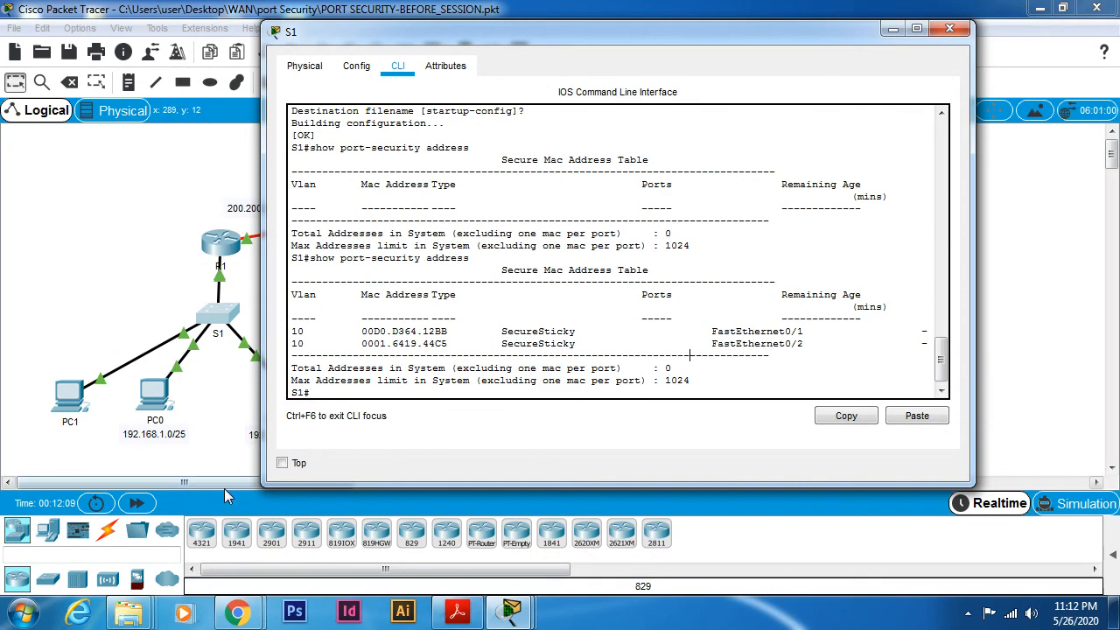
{"action": "left_click", "coordinate": [179, 532]}
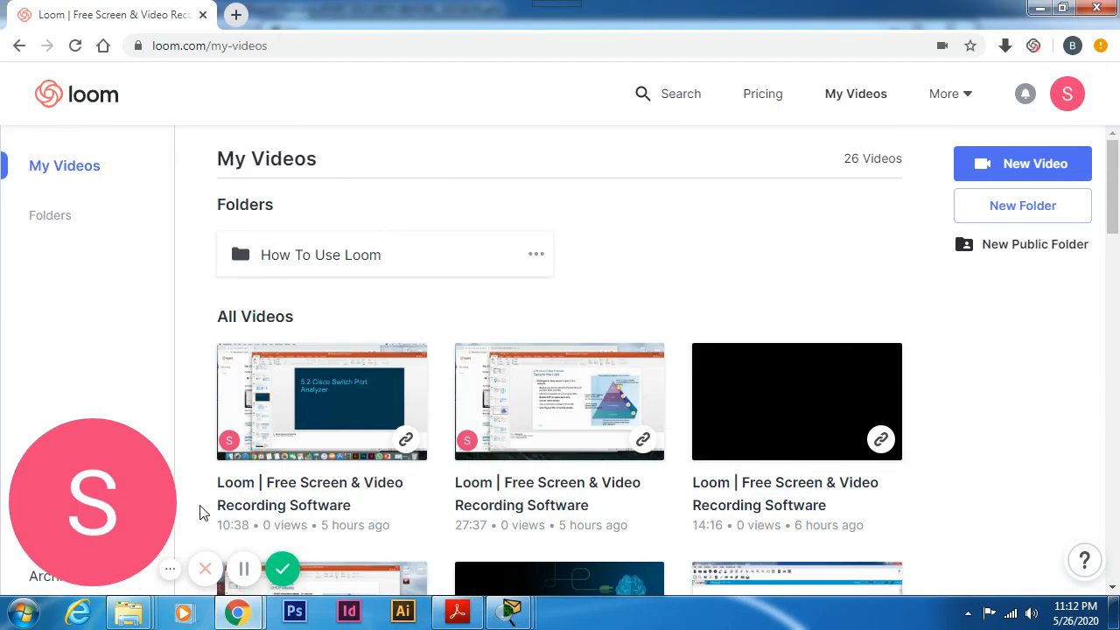